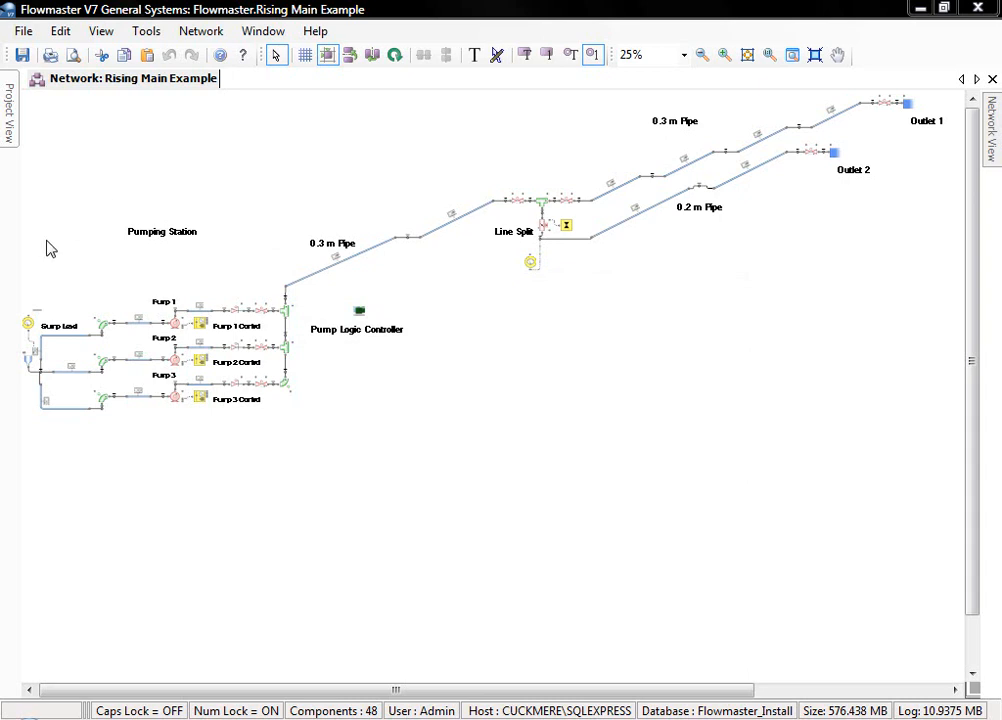
- Show the data of the lower elastic pipe in the 0.3 m rising main and keep the Network View pinned open
{"action": "left_click_drag", "start_coordinate": [36, 256], "coordinate": [291, 553]}
{"action": "key", "text": "Escape"}
{"action": "left_click_drag", "start_coordinate": [189, 689], "coordinate": [166, 685]}
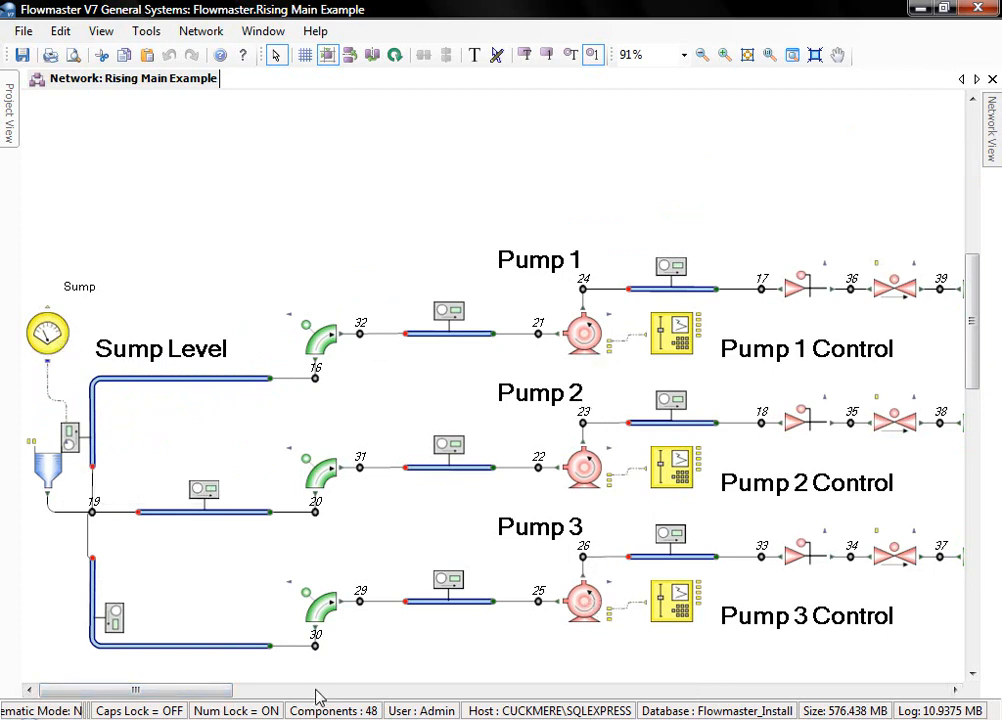
{"action": "left_click_drag", "start_coordinate": [222, 696], "coordinate": [259, 697]}
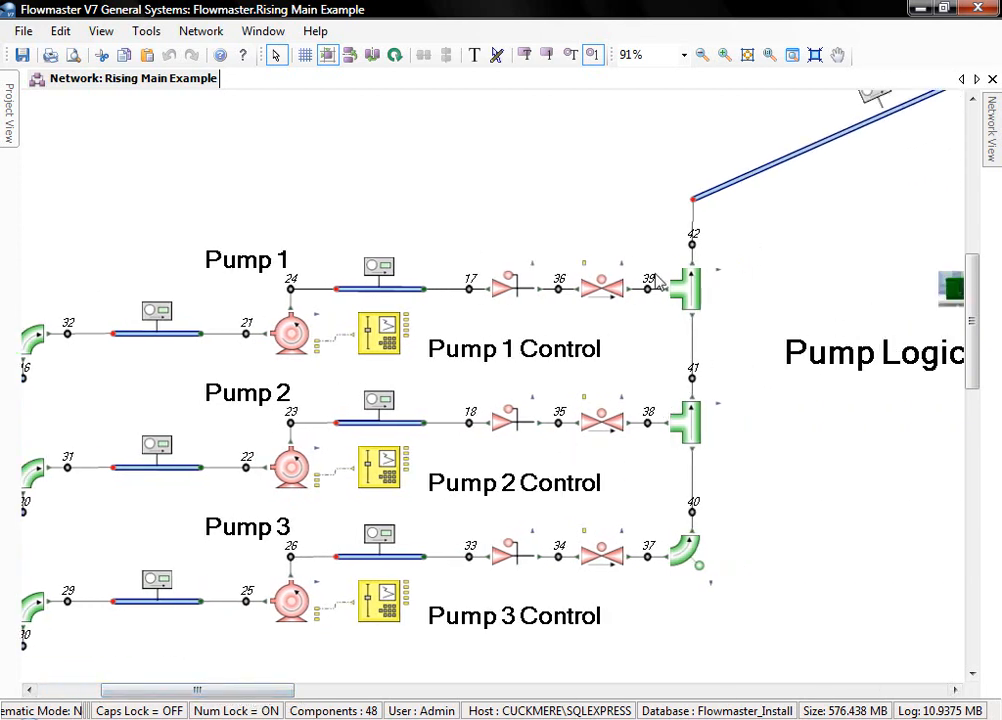
{"action": "left_click_drag", "start_coordinate": [277, 696], "coordinate": [381, 697]}
{"action": "scroll", "coordinate": [566, 598], "scroll_direction": "up", "scroll_amount": 6}
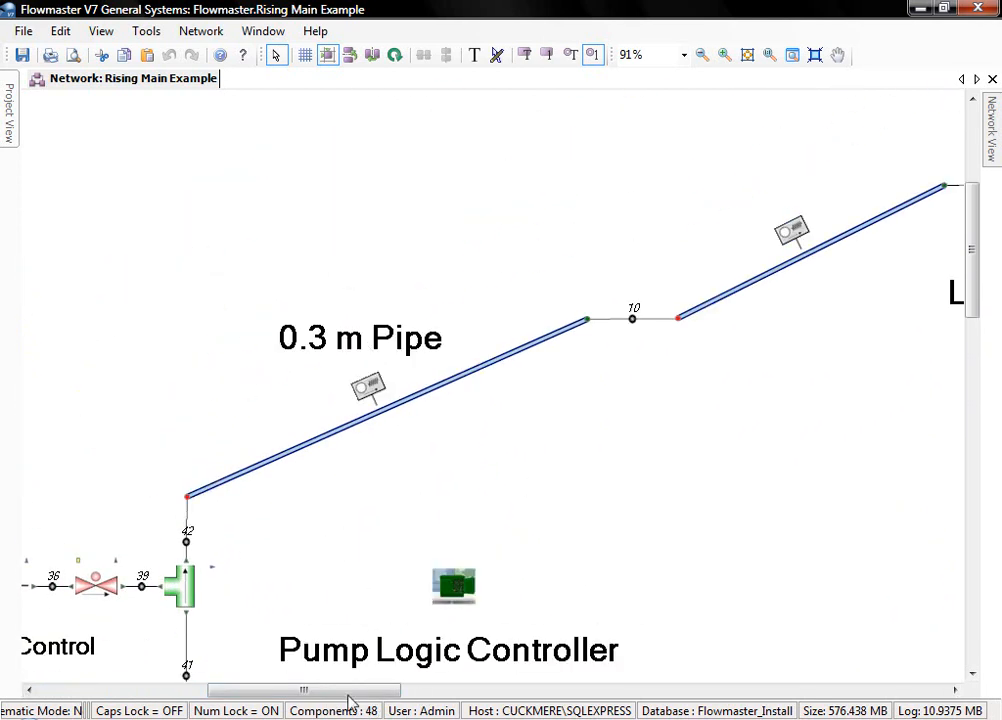
{"action": "left_click_drag", "start_coordinate": [347, 690], "coordinate": [377, 690]}
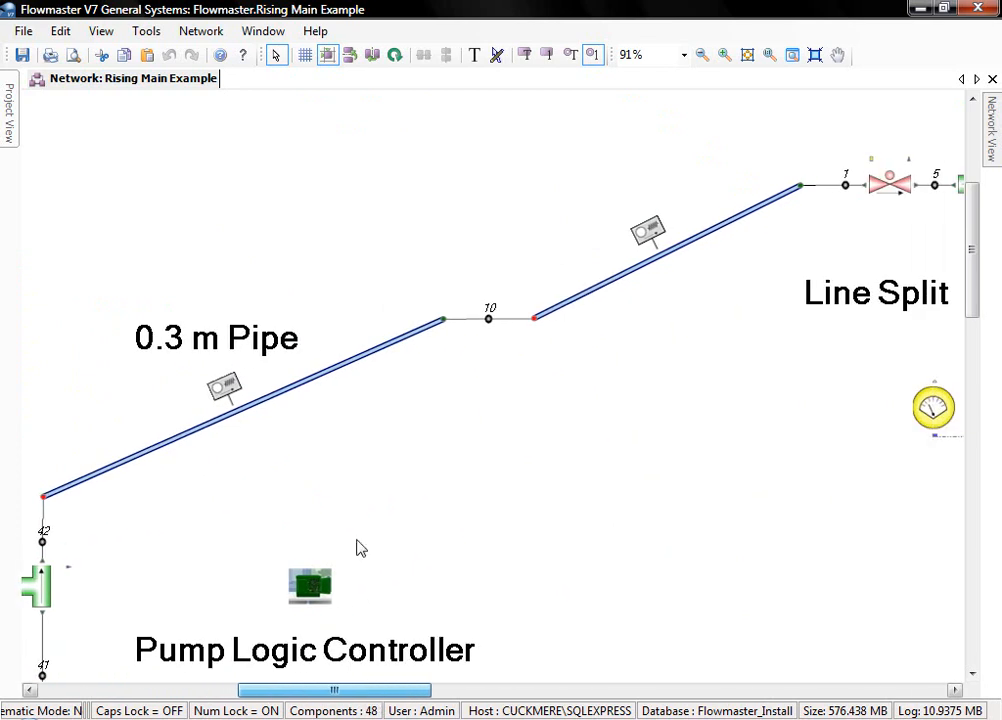
{"action": "double_click", "coordinate": [426, 333]}
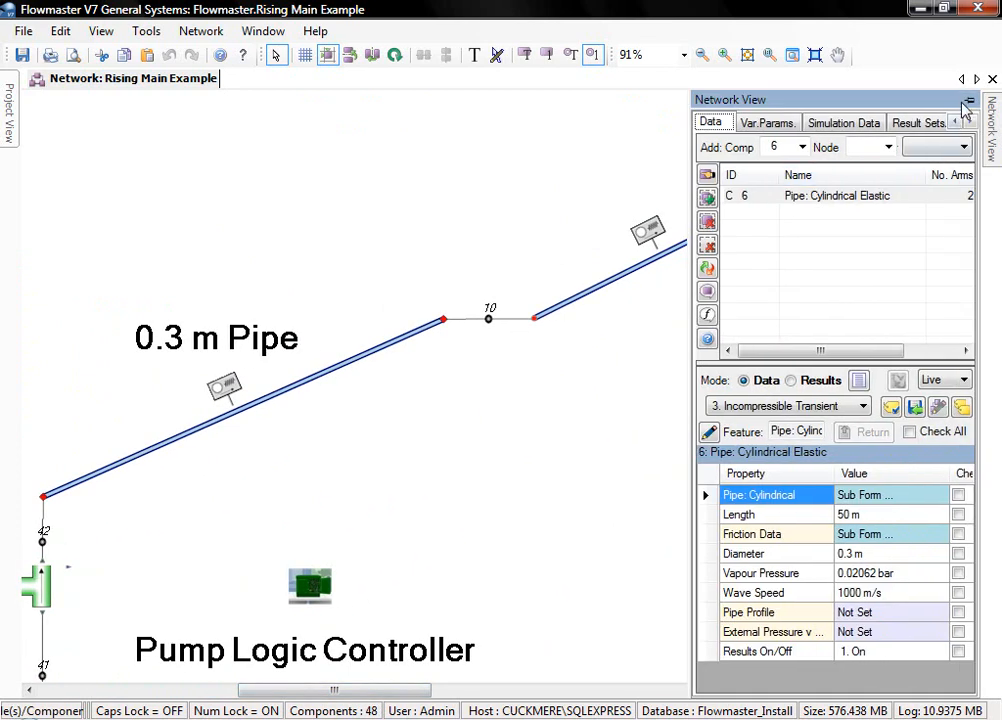
{"action": "left_click", "coordinate": [966, 99]}
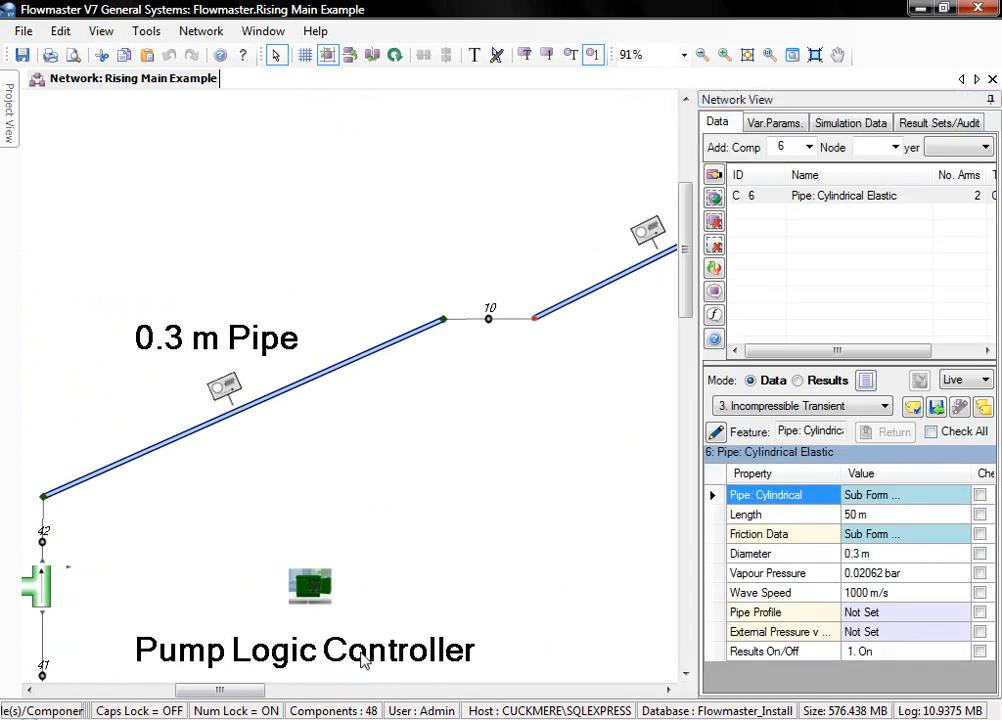
- Examine the time and valve position table of the Valve Opening Tabular Controller at the Line Split
{"action": "left_click_drag", "start_coordinate": [253, 690], "coordinate": [378, 690]}
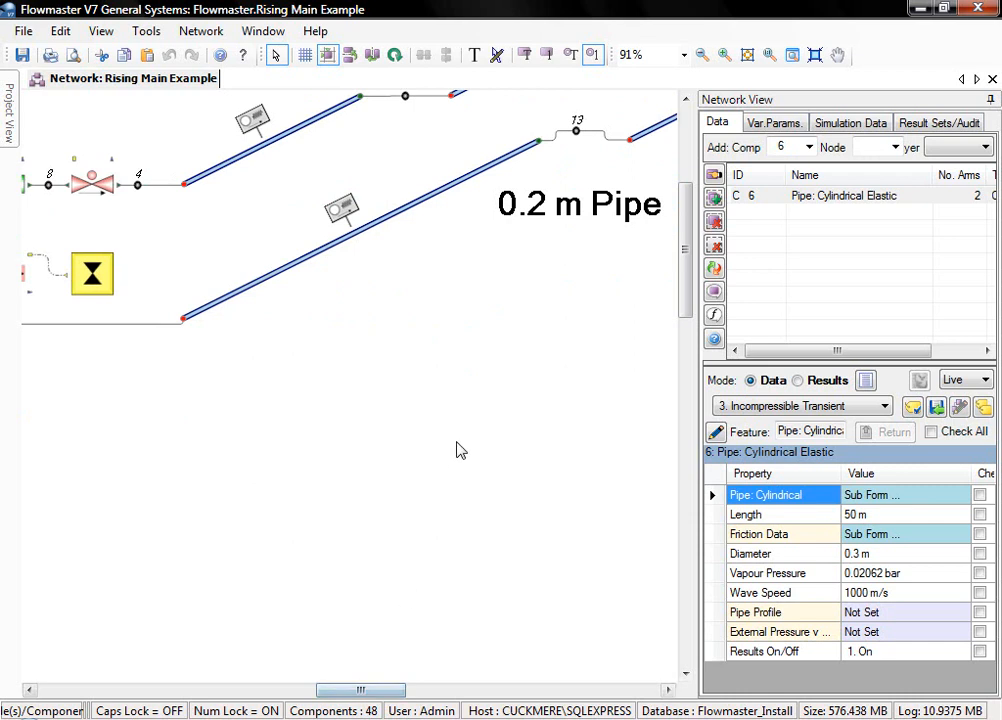
{"action": "scroll", "coordinate": [474, 403], "scroll_direction": "down", "scroll_amount": 4}
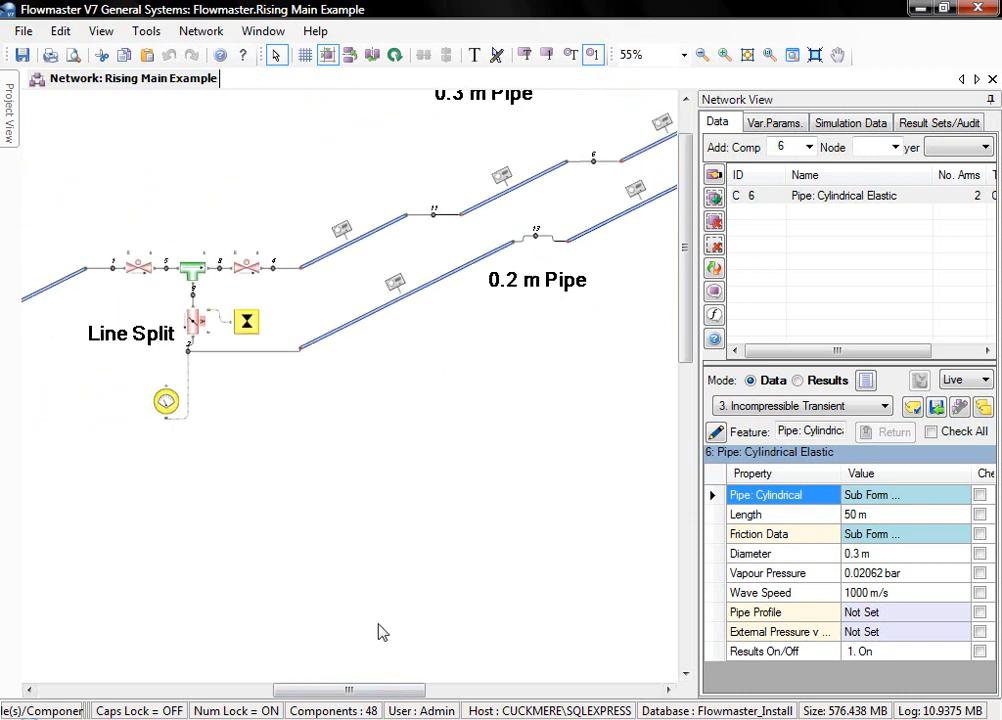
{"action": "left_click_drag", "start_coordinate": [347, 691], "coordinate": [392, 685]}
{"action": "scroll", "coordinate": [470, 645], "scroll_direction": "up", "scroll_amount": 2}
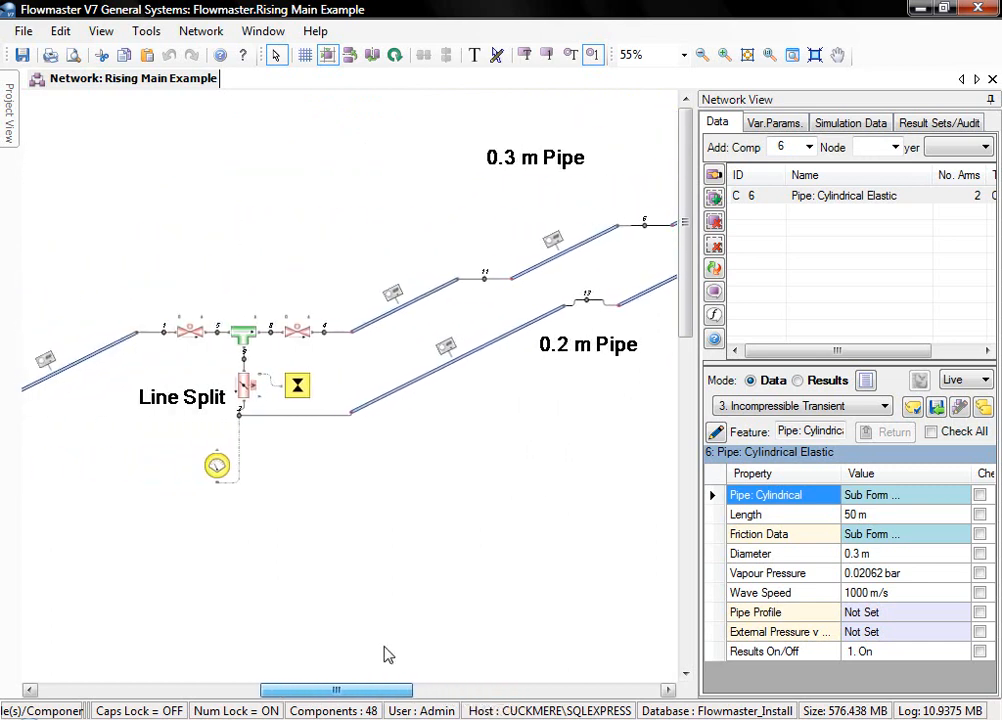
{"action": "left_click", "coordinate": [297, 390]}
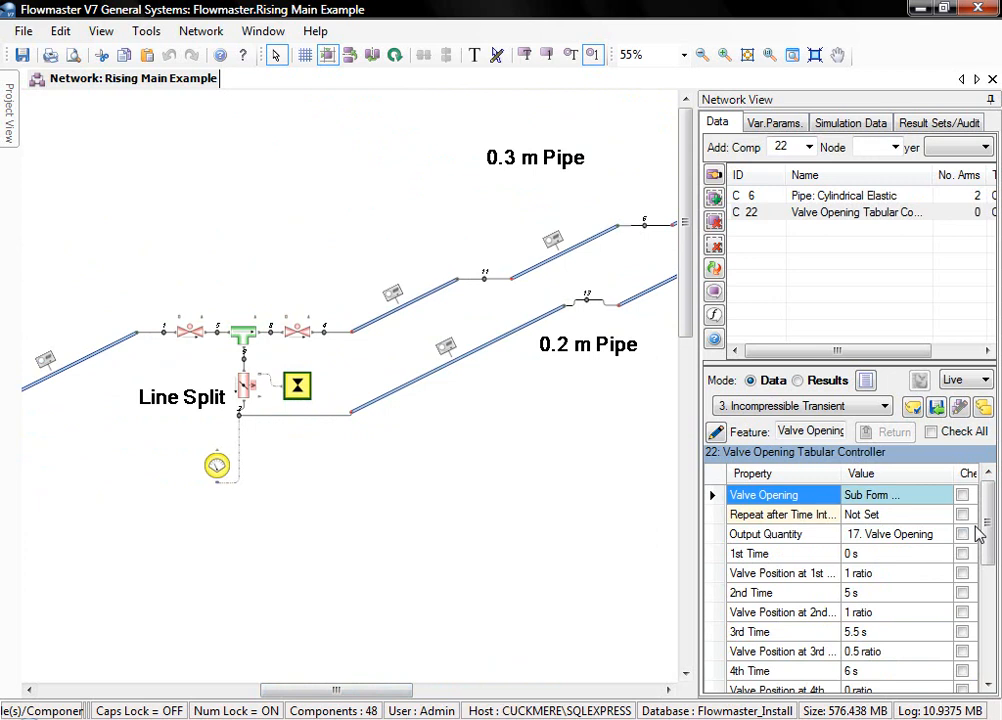
{"action": "left_click_drag", "start_coordinate": [986, 537], "coordinate": [988, 570]}
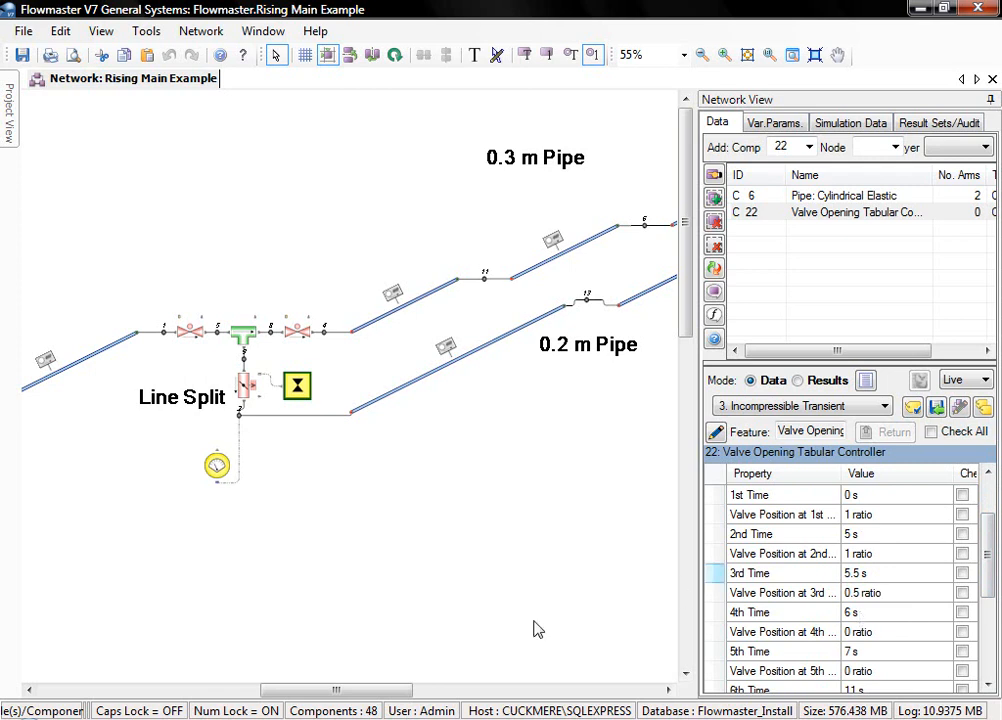
- Open the Pump Control script assigned to the Pump Logic Controller
{"action": "left_click_drag", "start_coordinate": [369, 690], "coordinate": [124, 710]}
{"action": "scroll", "coordinate": [259, 707], "scroll_direction": "down", "scroll_amount": 3}
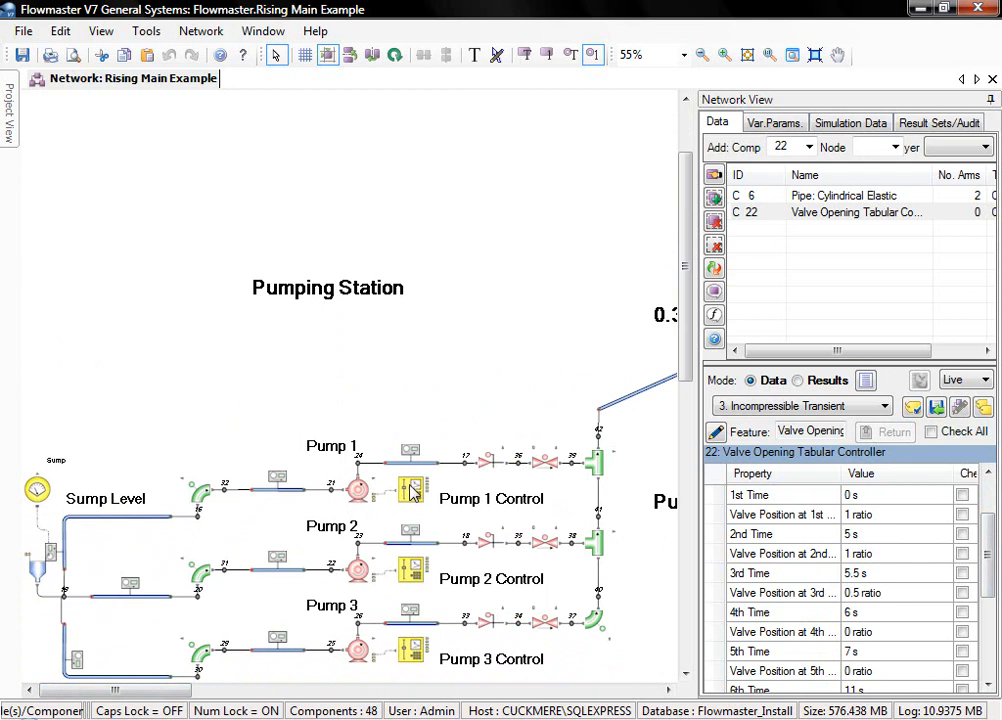
{"action": "left_click_drag", "start_coordinate": [155, 689], "coordinate": [253, 697]}
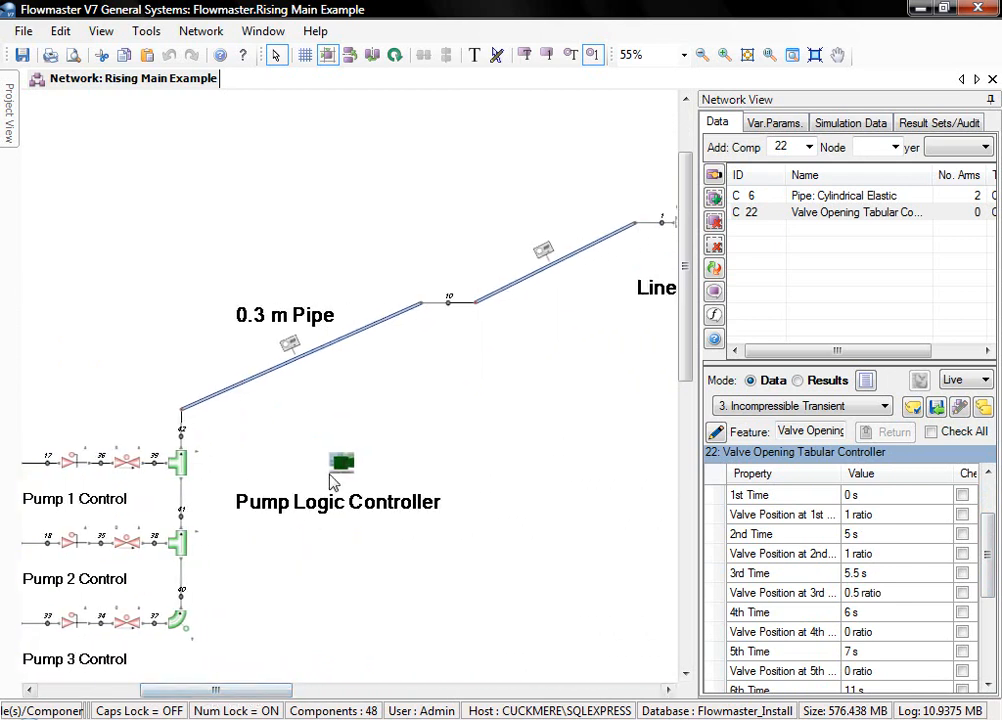
{"action": "left_click", "coordinate": [340, 464]}
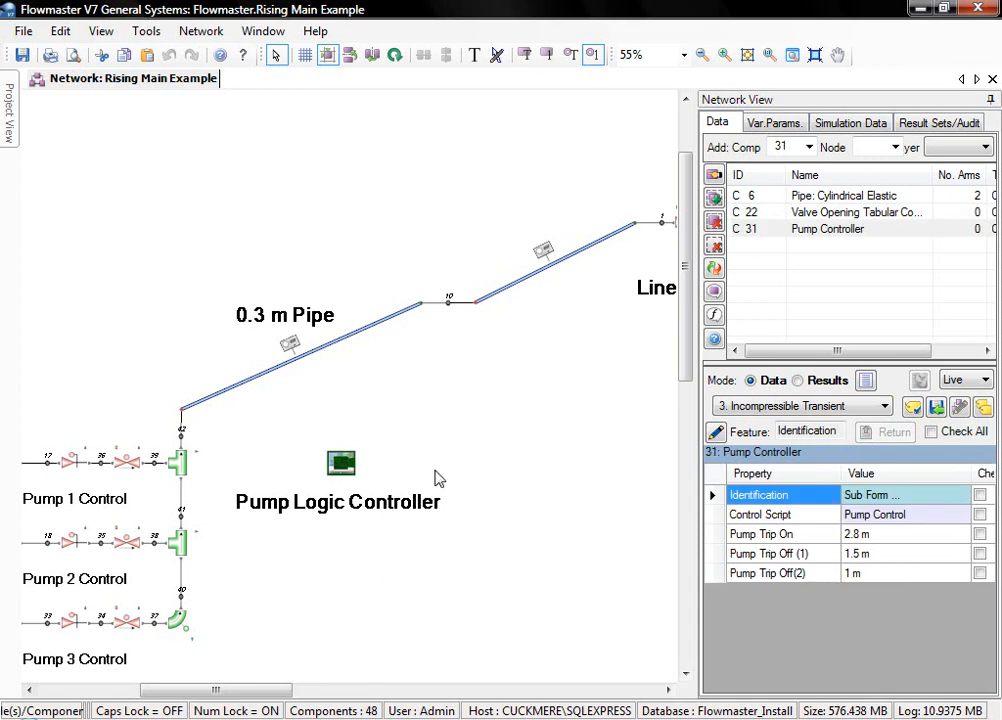
{"action": "left_click", "coordinate": [903, 518]}
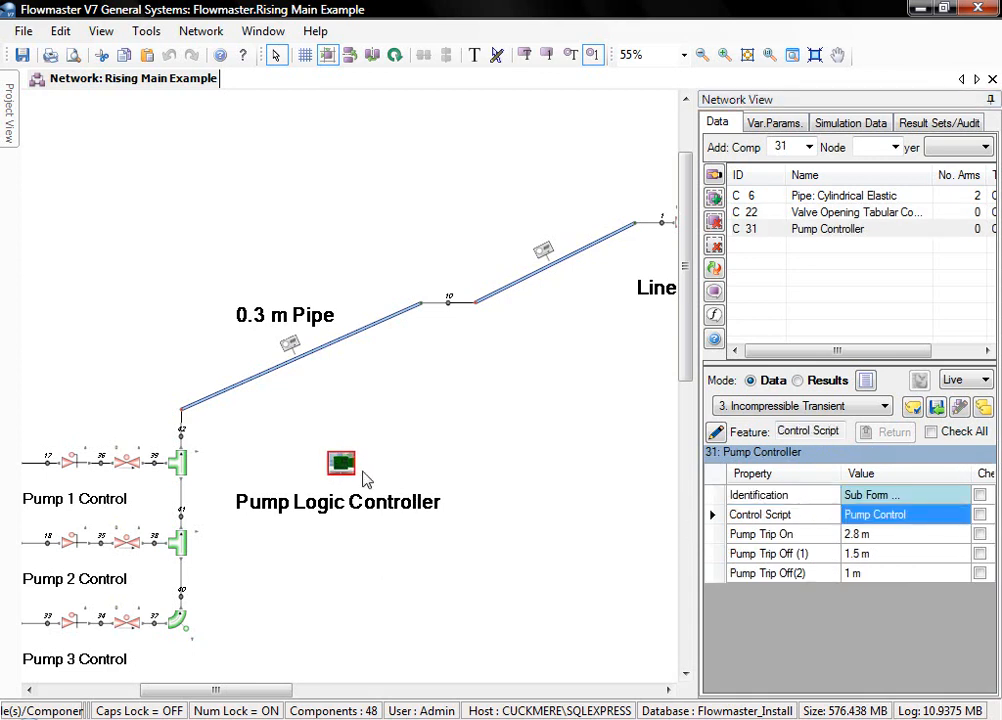
{"action": "left_click", "coordinate": [892, 521]}
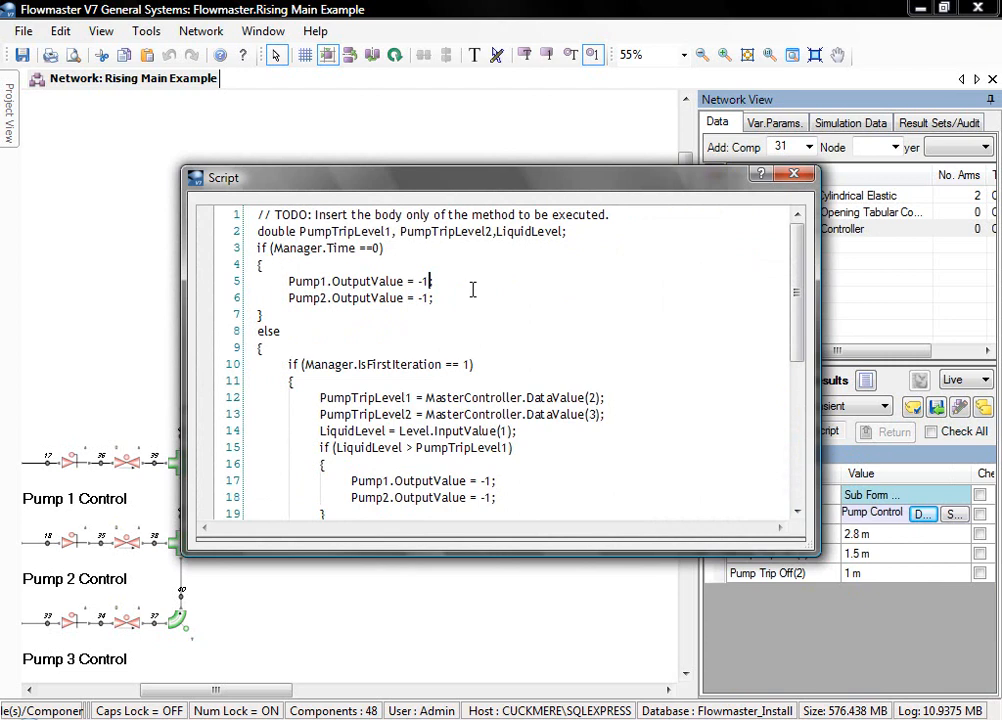
- Read through the pump trip-level logic down to the end of the script and close it
{"action": "scroll", "coordinate": [472, 289], "scroll_direction": "down", "scroll_amount": 2}
{"action": "scroll", "coordinate": [472, 289], "scroll_direction": "down", "scroll_amount": 1}
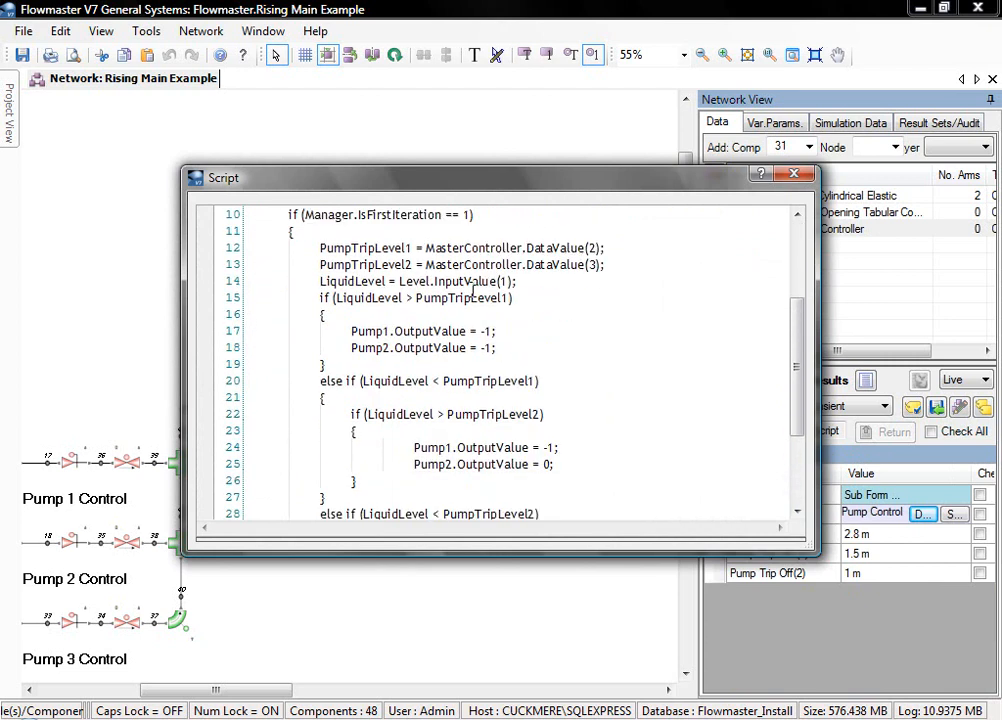
{"action": "scroll", "coordinate": [472, 289], "scroll_direction": "down", "scroll_amount": 2}
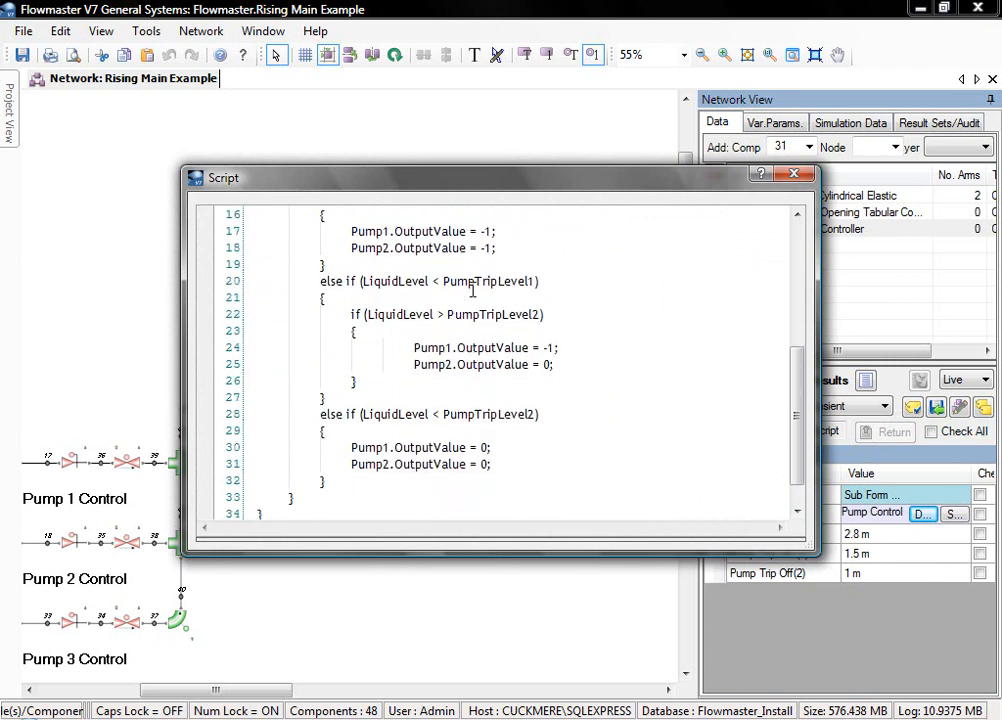
{"action": "left_click_drag", "start_coordinate": [588, 183], "coordinate": [450, 220]}
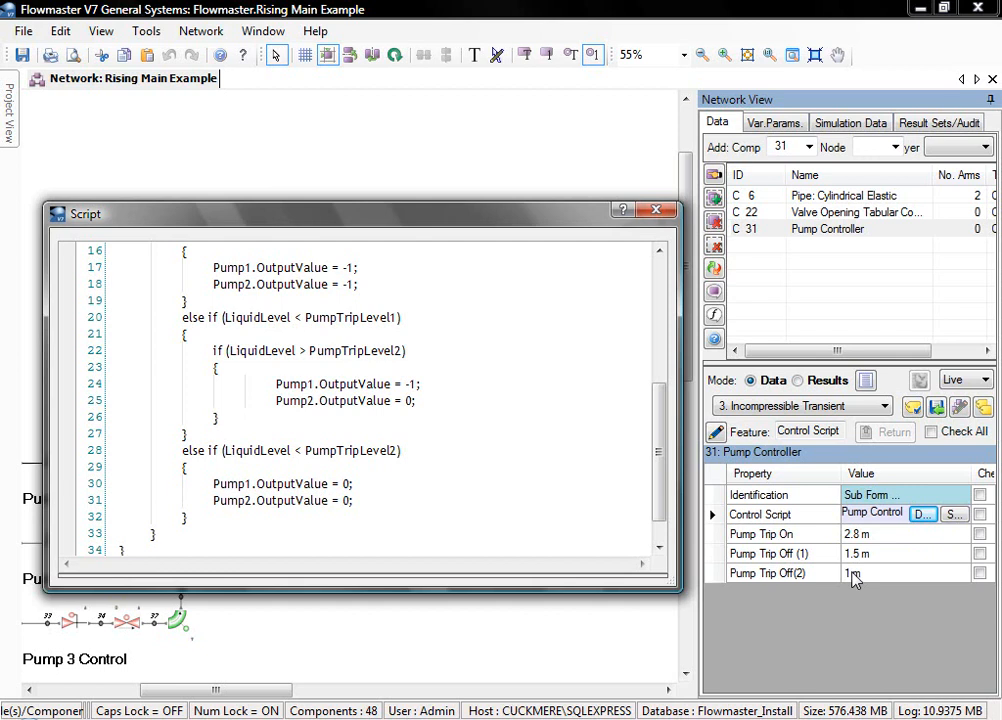
{"action": "left_click", "coordinate": [657, 210]}
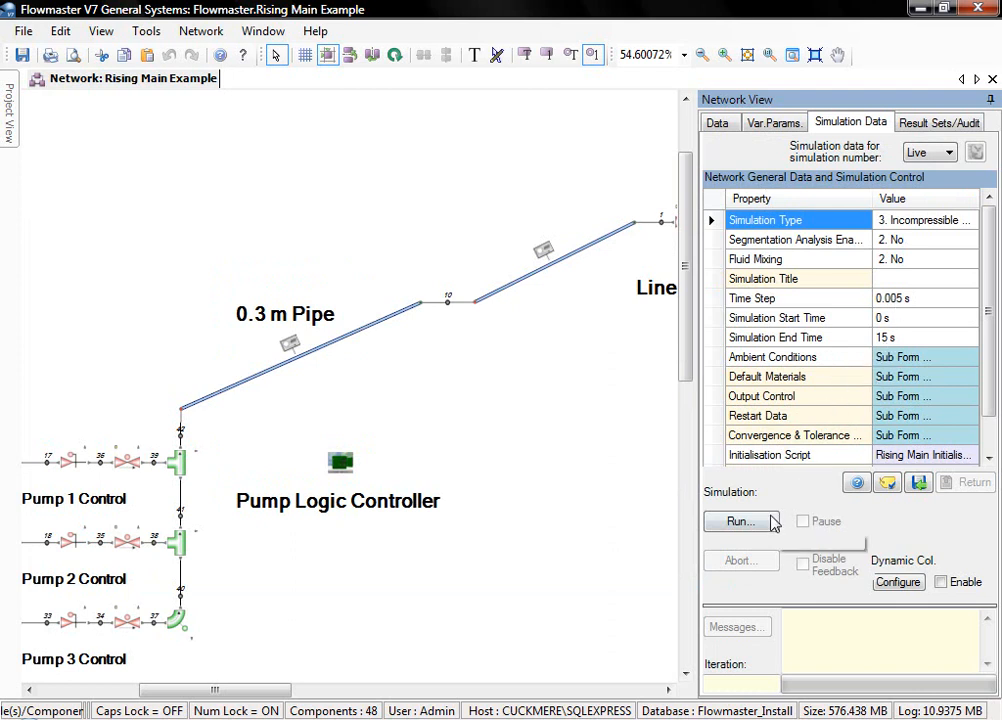
- Run the incompressible transient simulation of the rising main network
{"action": "left_click", "coordinate": [714, 526]}
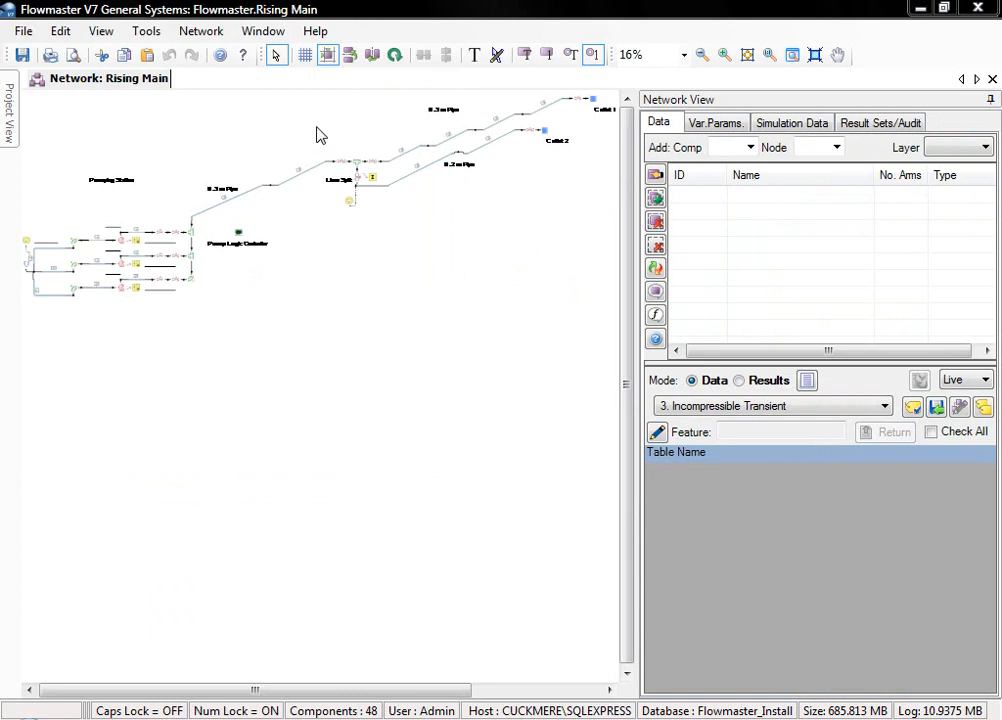
- Select node 2 at the Line Split and shift it slightly into line beneath the butterfly valve
{"action": "key", "text": "z"}
{"action": "left_click_drag", "start_coordinate": [316, 126], "coordinate": [418, 265]}
{"action": "key", "text": "Escape"}
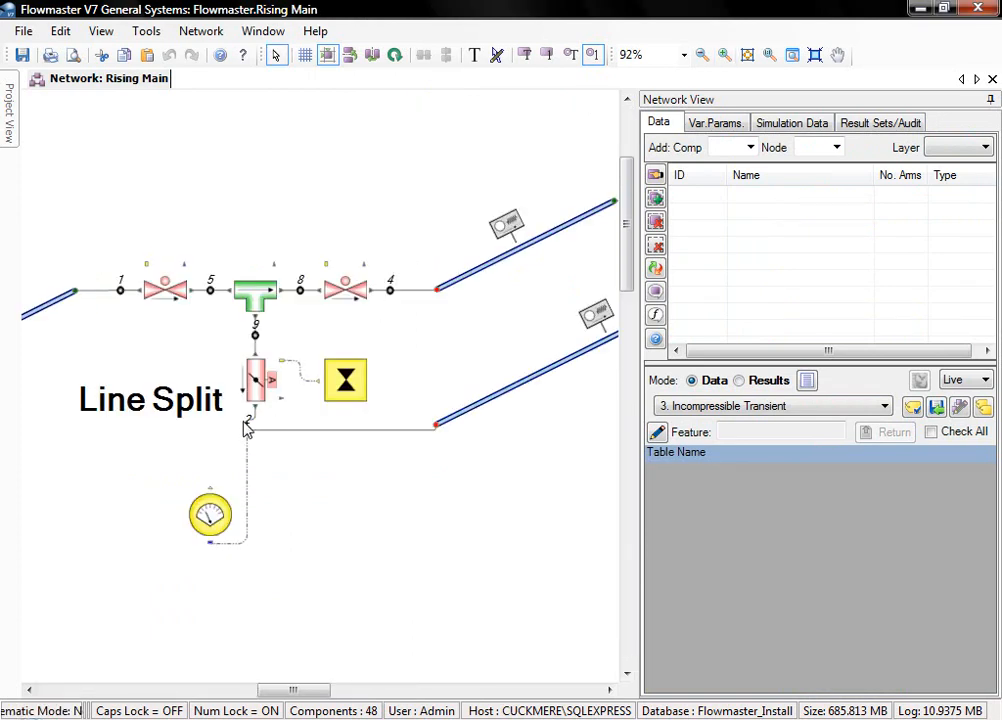
{"action": "left_click", "coordinate": [246, 427]}
{"action": "left_click_drag", "start_coordinate": [246, 427], "coordinate": [255, 427]}
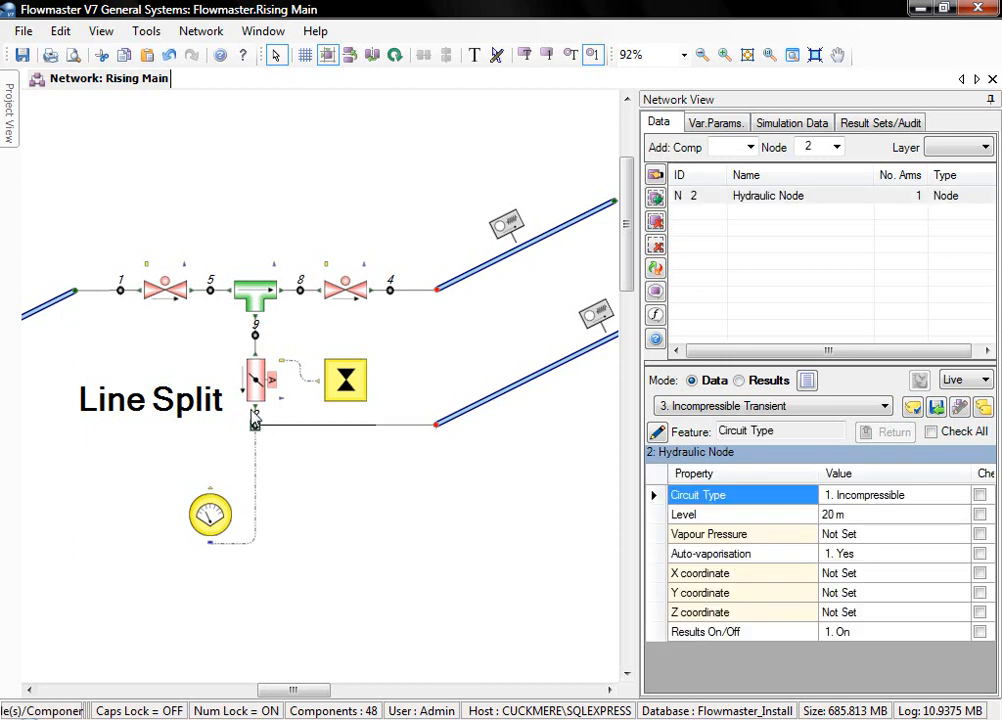
- Load the simulation 28 results and plot node 2's pressure at node level against time
{"action": "left_click", "coordinate": [880, 123]}
{"action": "left_click", "coordinate": [778, 166]}
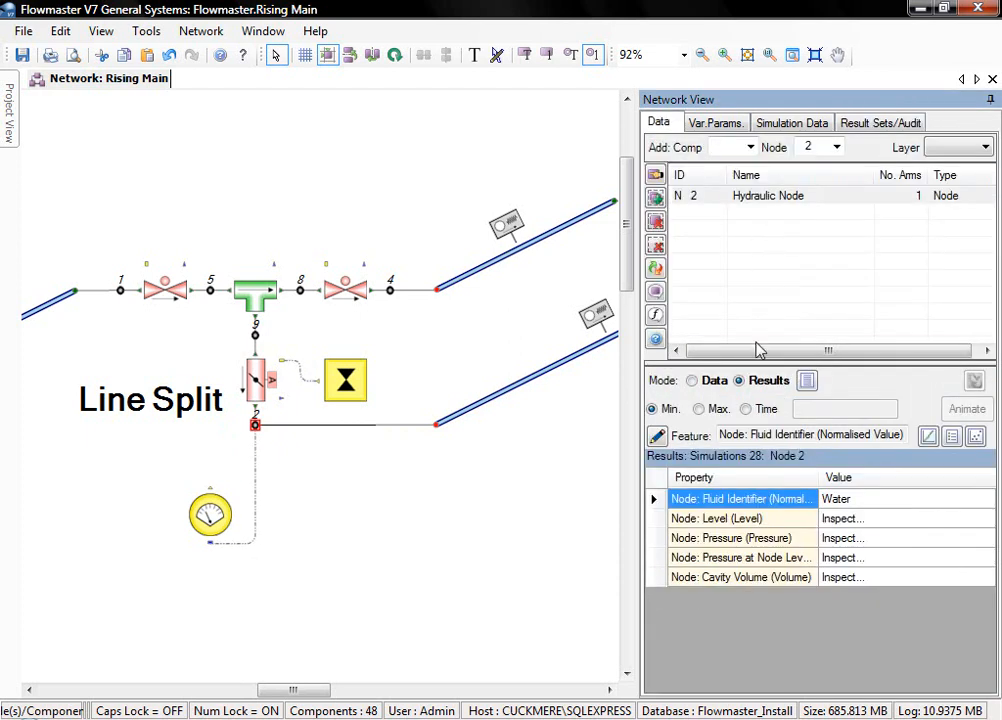
{"action": "left_click", "coordinate": [843, 540]}
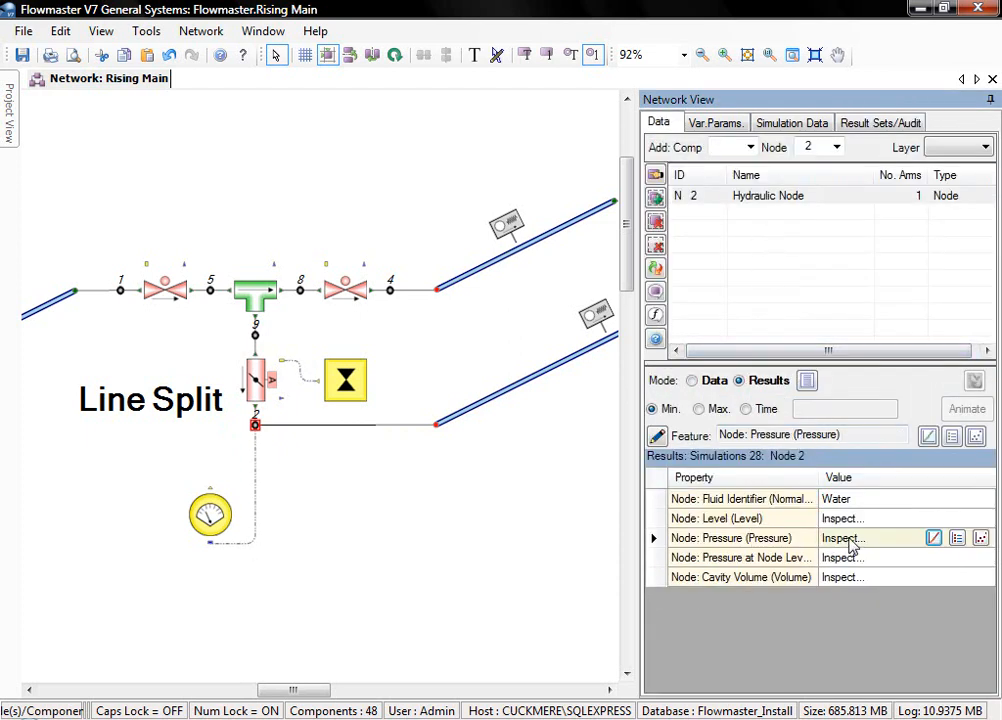
{"action": "left_click", "coordinate": [850, 558]}
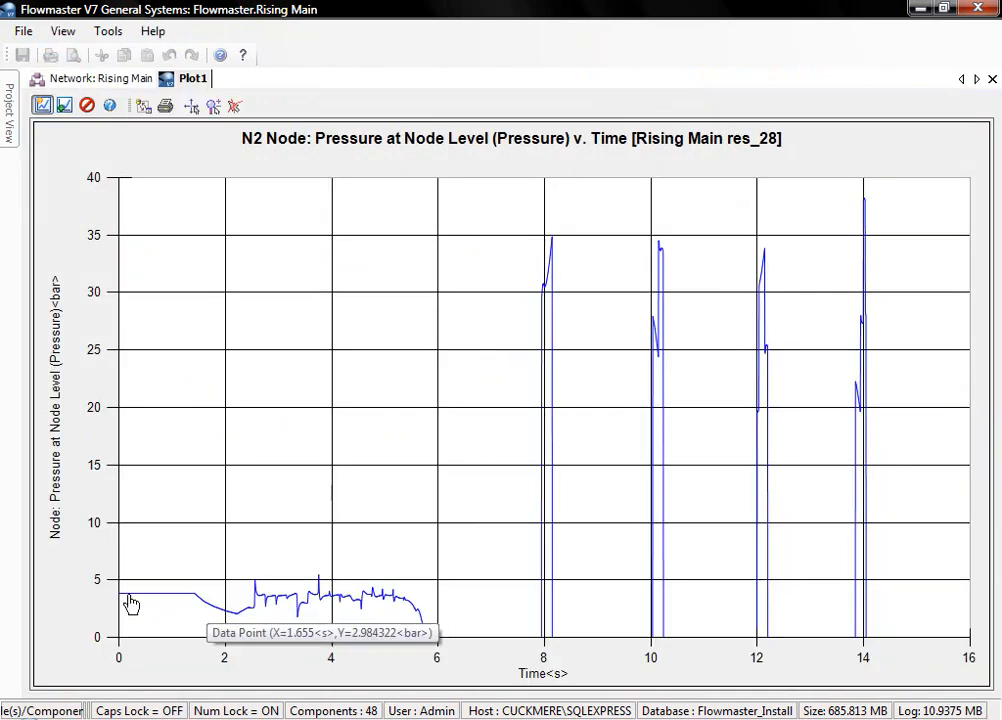
{"action": "mouse_move", "coordinate": [243, 609]}
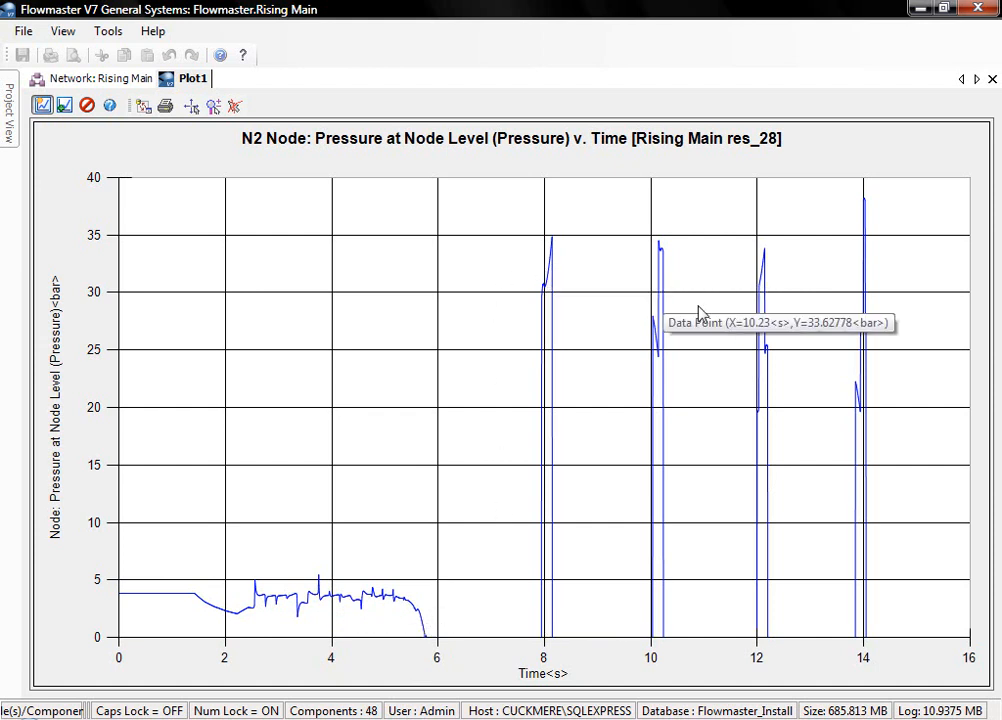
- Add node 2's cavity volume and the butterfly valve's arm 2 flow rate to the existing pressure plot
{"action": "left_click", "coordinate": [72, 75]}
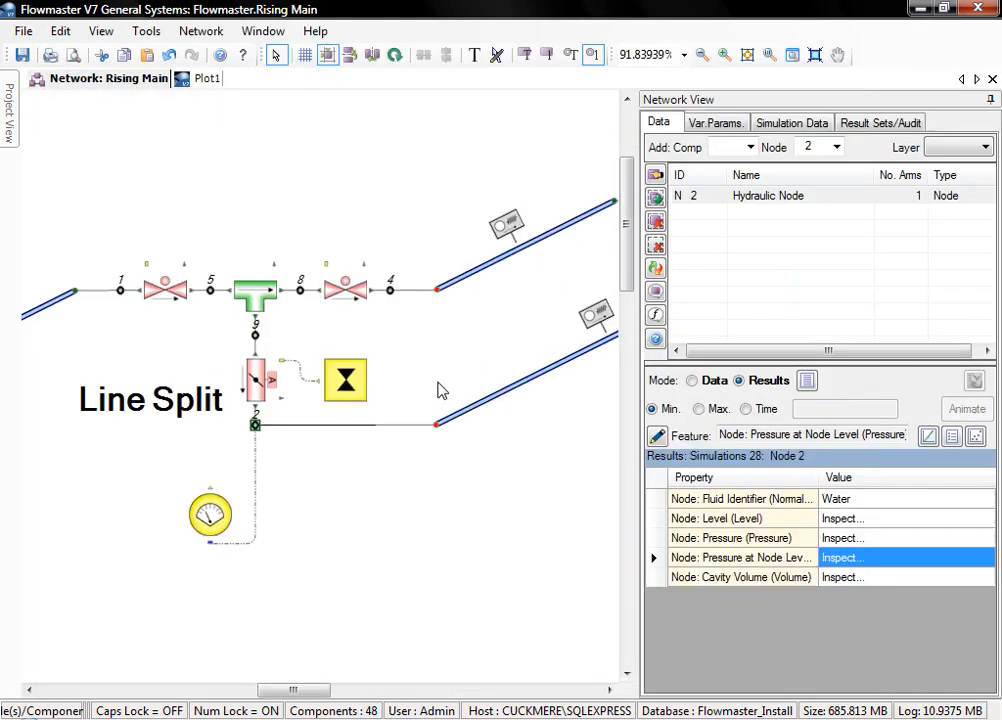
{"action": "left_click", "coordinate": [928, 577]}
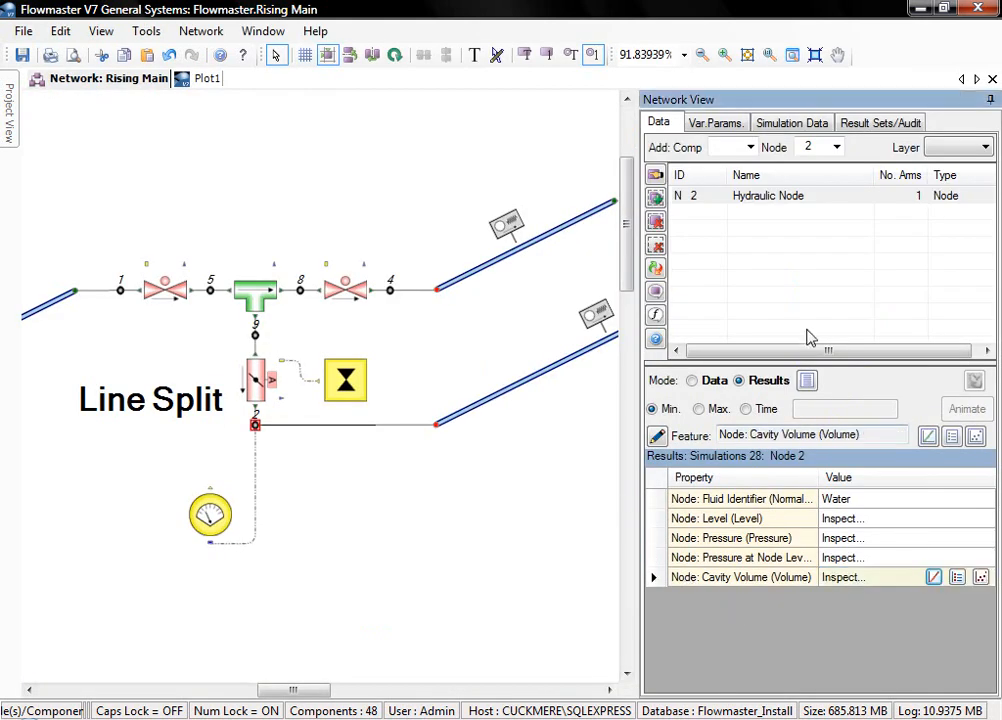
{"action": "left_click", "coordinate": [265, 390]}
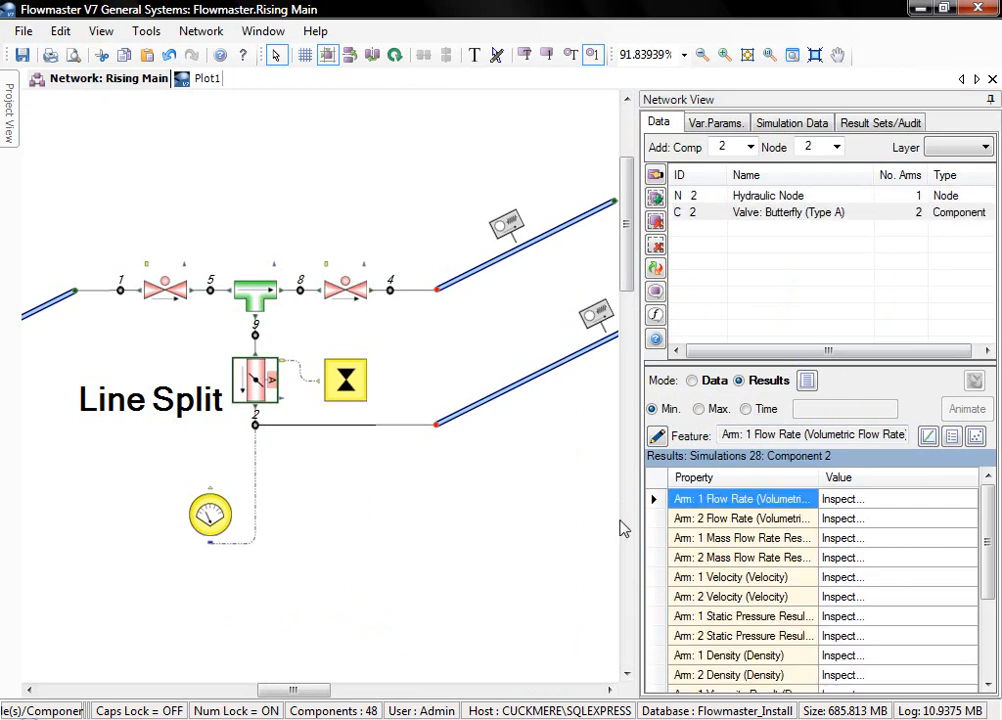
{"action": "left_click", "coordinate": [899, 525]}
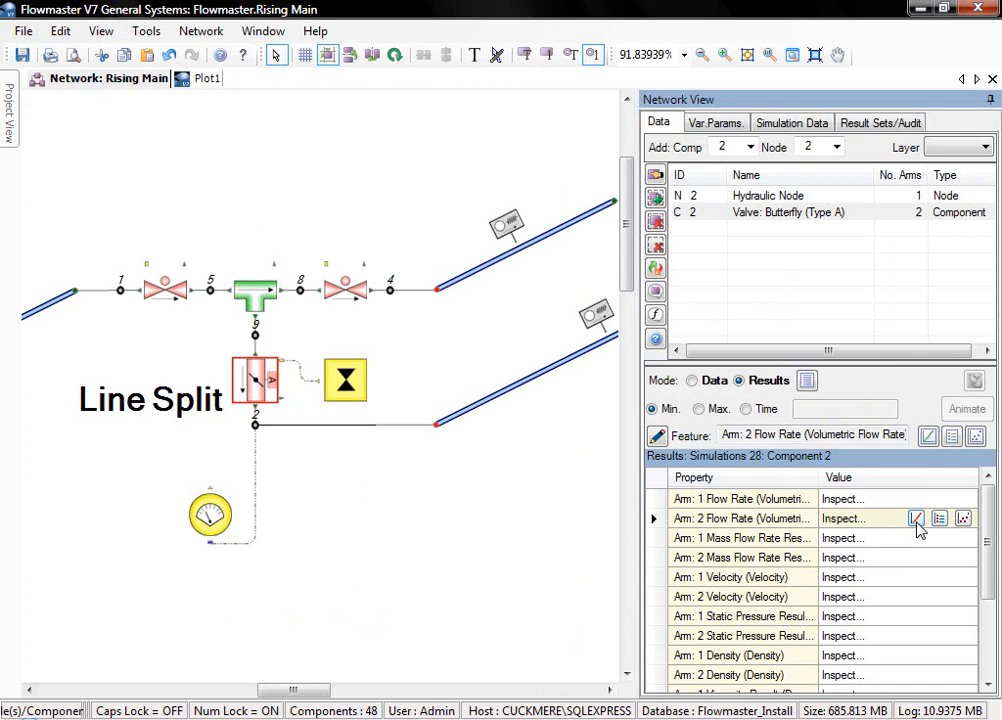
{"action": "left_click", "coordinate": [916, 520]}
- Examine the combined plot of pressure, cavity volume and flow rate, reading data points along the curves
{"action": "left_click", "coordinate": [200, 80]}
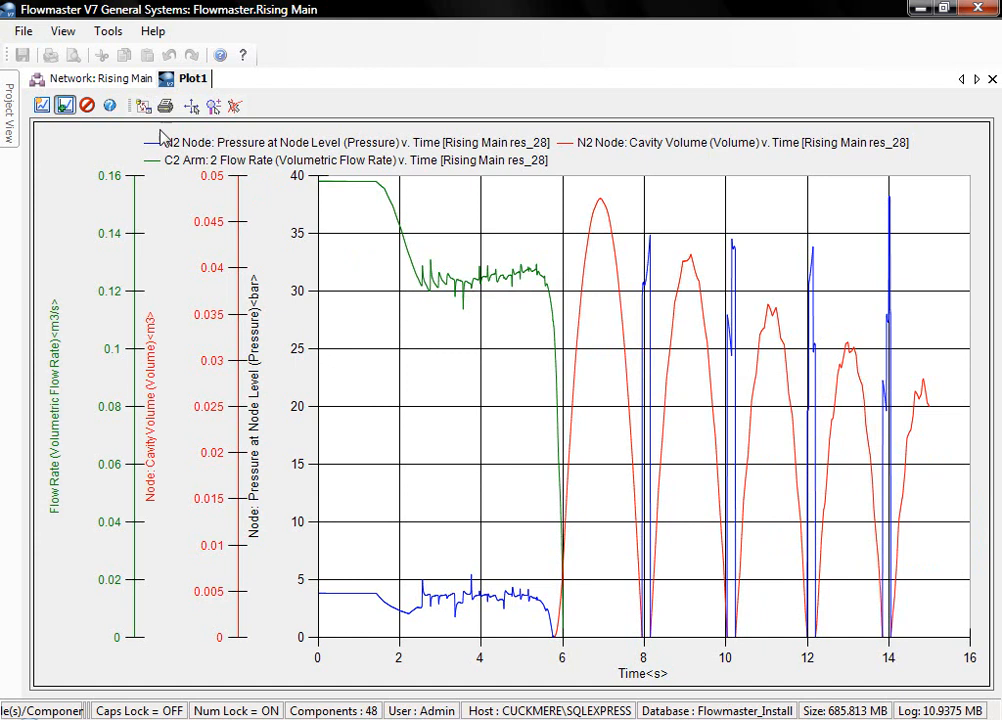
{"action": "mouse_move", "coordinate": [414, 281]}
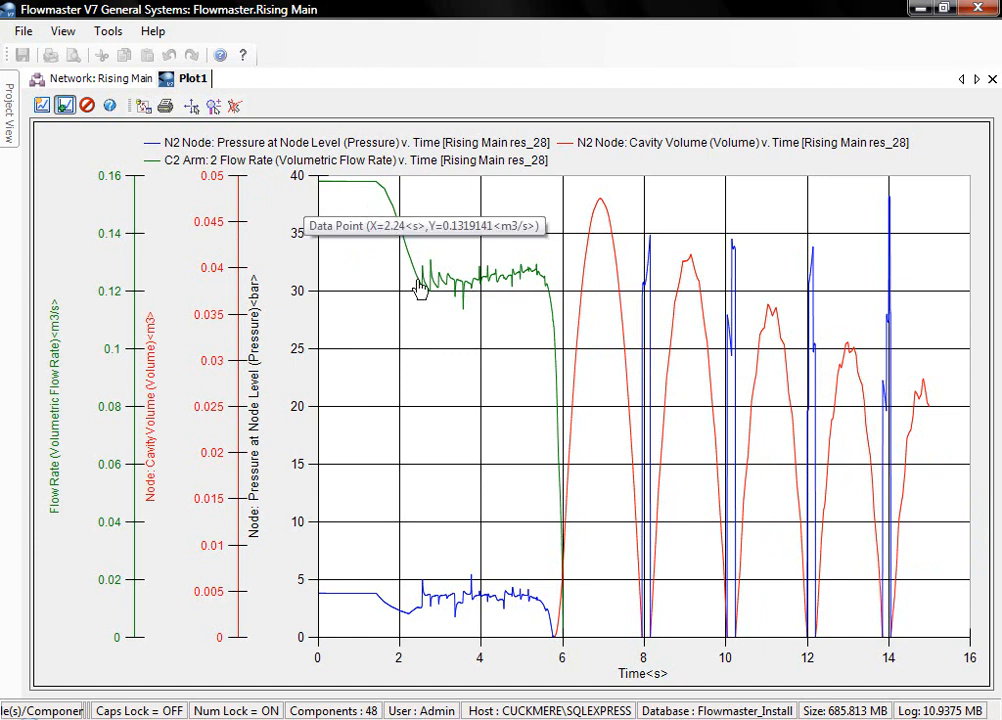
{"action": "mouse_move", "coordinate": [491, 295]}
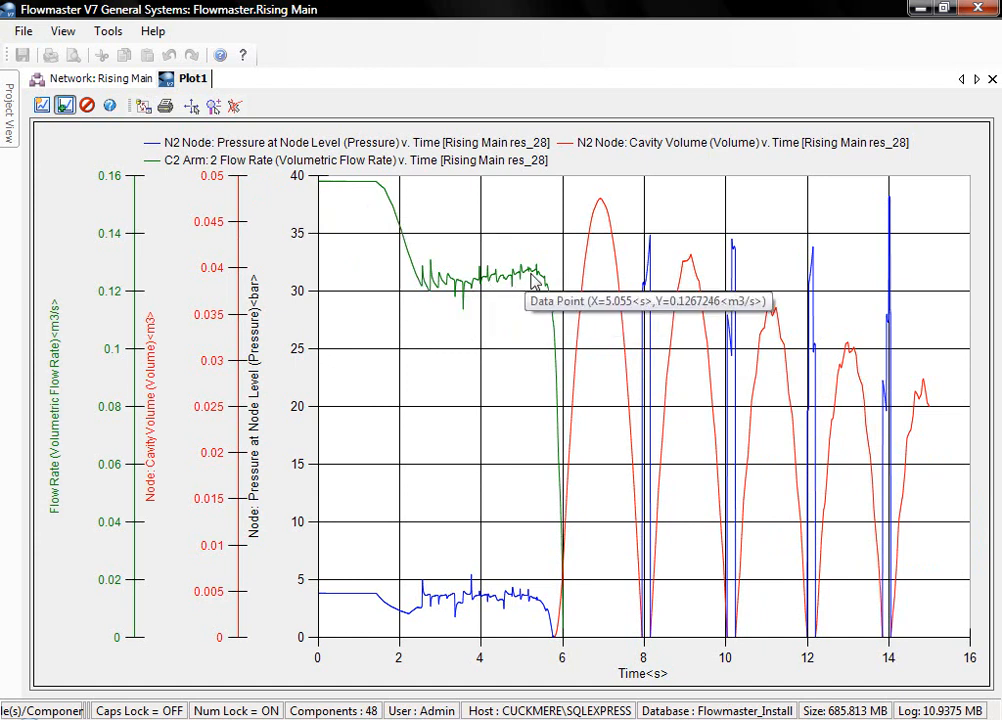
{"action": "mouse_move", "coordinate": [580, 630]}
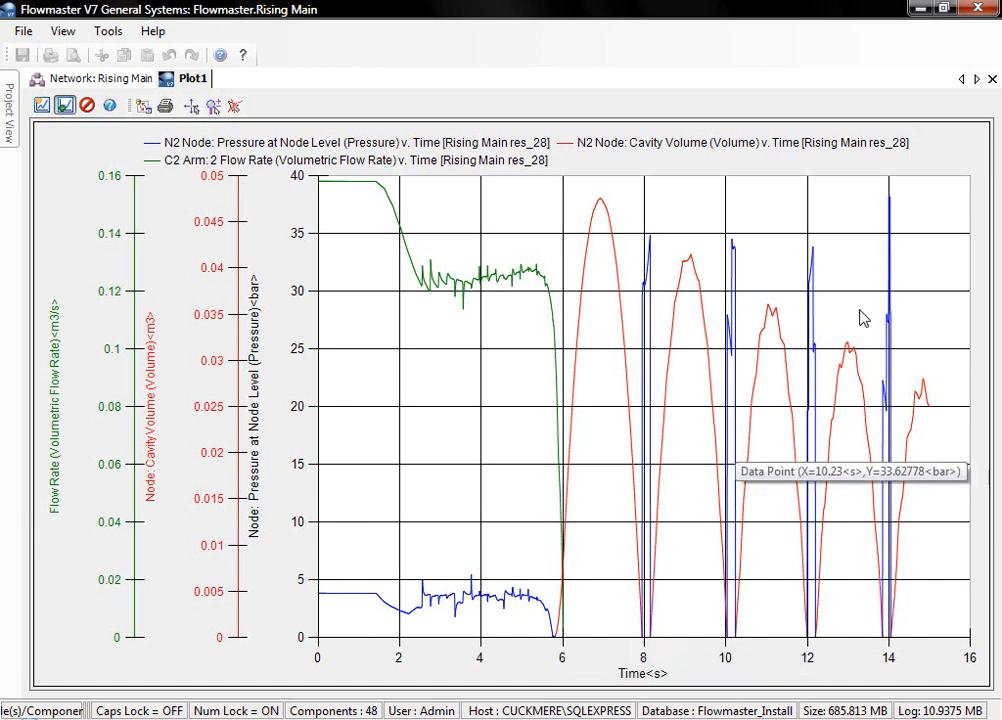
- Close the combined plot and clear the list of selected nodes and components
{"action": "left_click", "coordinate": [992, 79]}
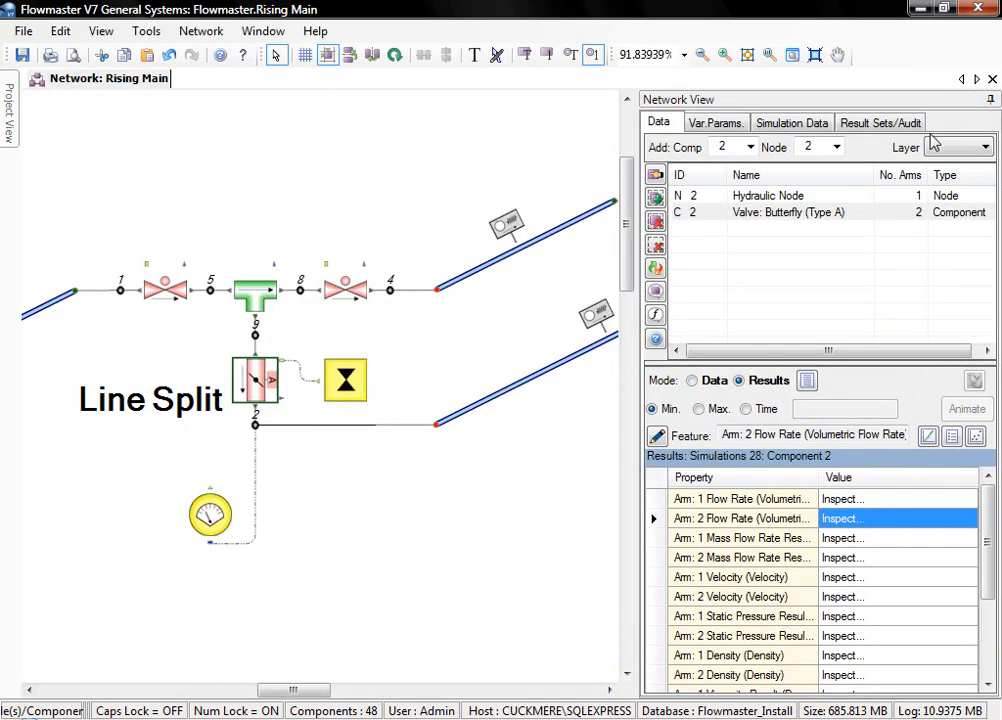
{"action": "left_click", "coordinate": [656, 246]}
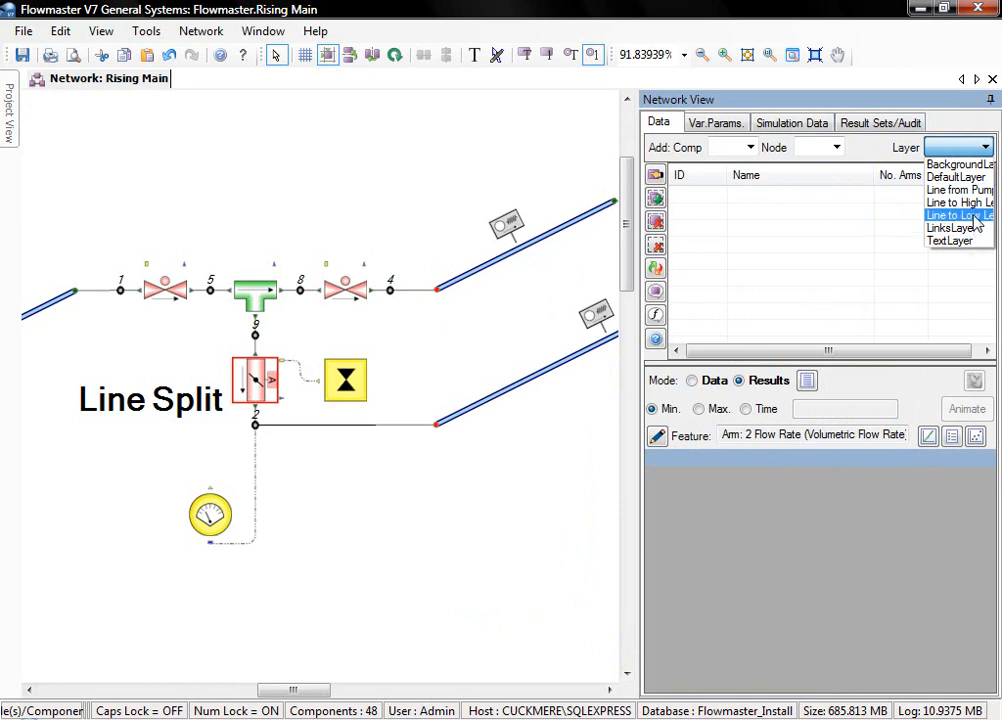
{"action": "left_click", "coordinate": [960, 203]}
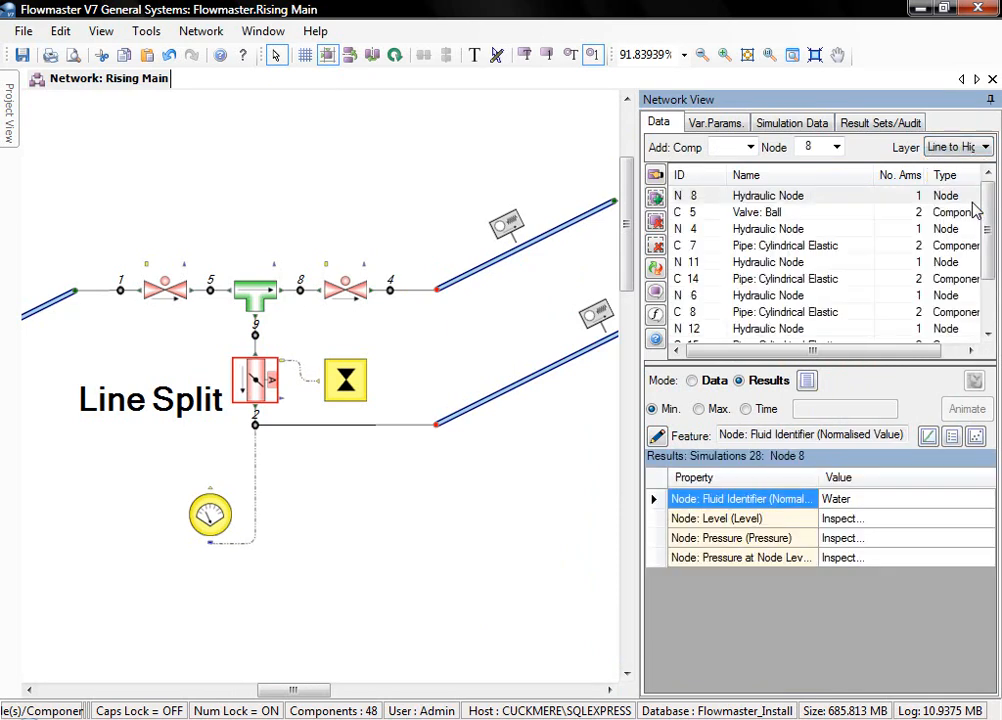
{"action": "left_click", "coordinate": [650, 247]}
- Select the nodes and components on the Line from Pump layer and add those on the Line to Low Level layer
{"action": "left_click", "coordinate": [985, 147]}
{"action": "left_click", "coordinate": [957, 190]}
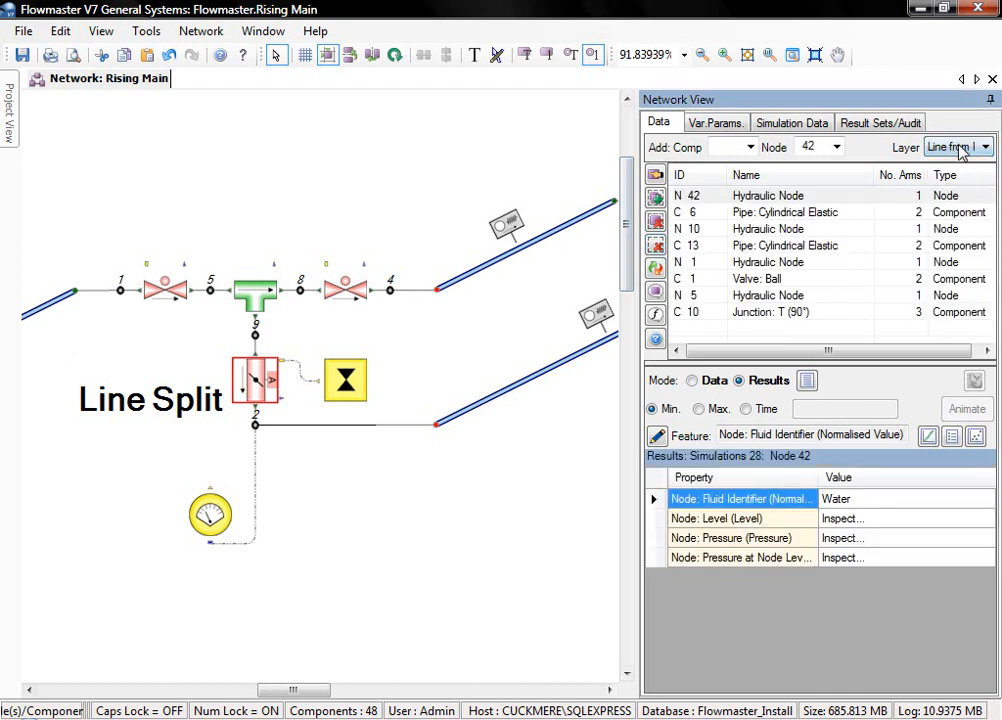
{"action": "left_click", "coordinate": [966, 148]}
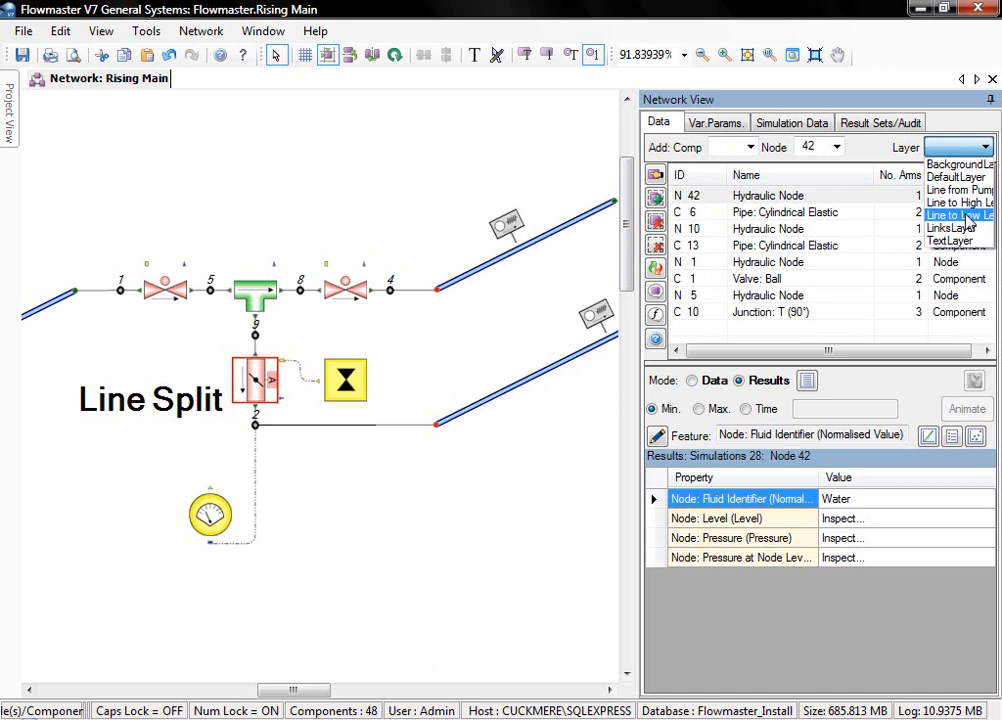
{"action": "left_click", "coordinate": [966, 216]}
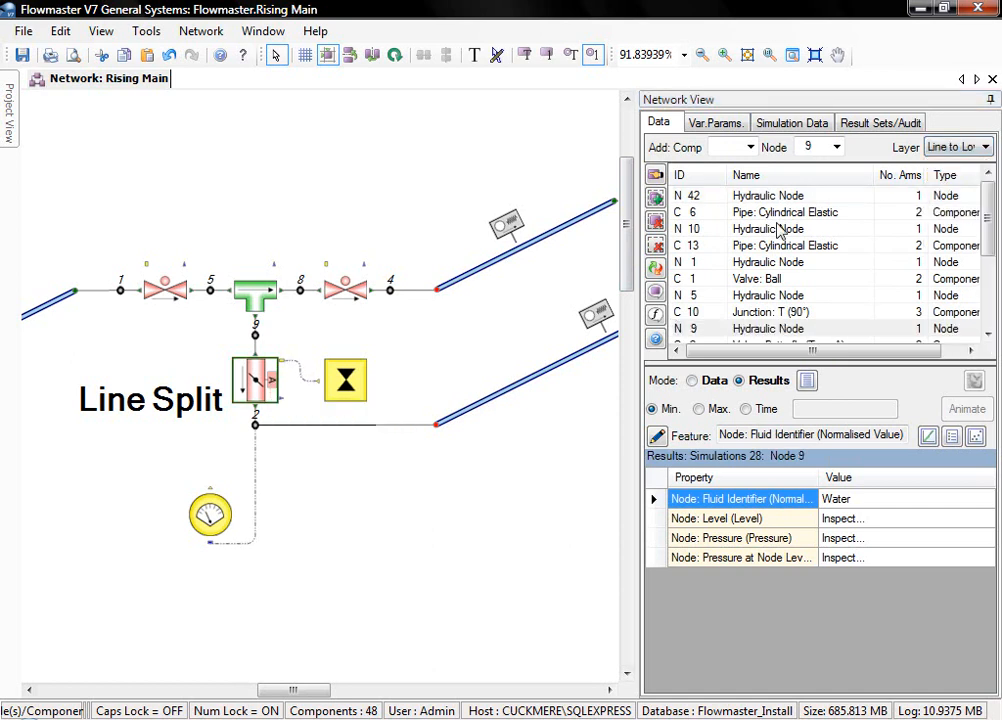
- Generate an animated pipe profile for result set 28 with node 42 as the start node
{"action": "left_click", "coordinate": [875, 124]}
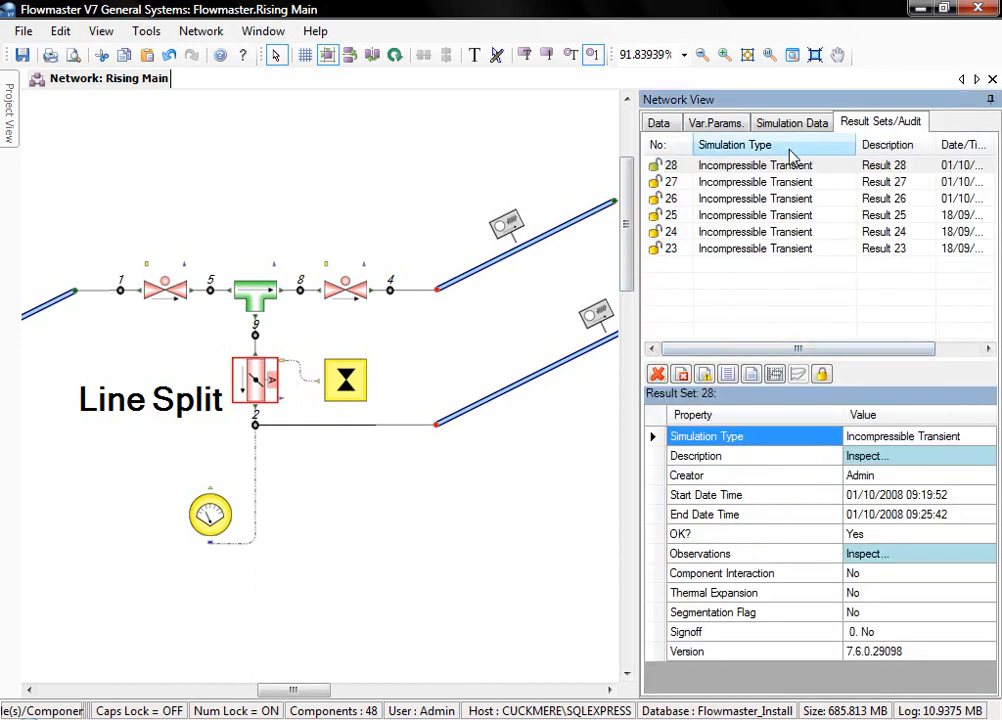
{"action": "left_click", "coordinate": [738, 166]}
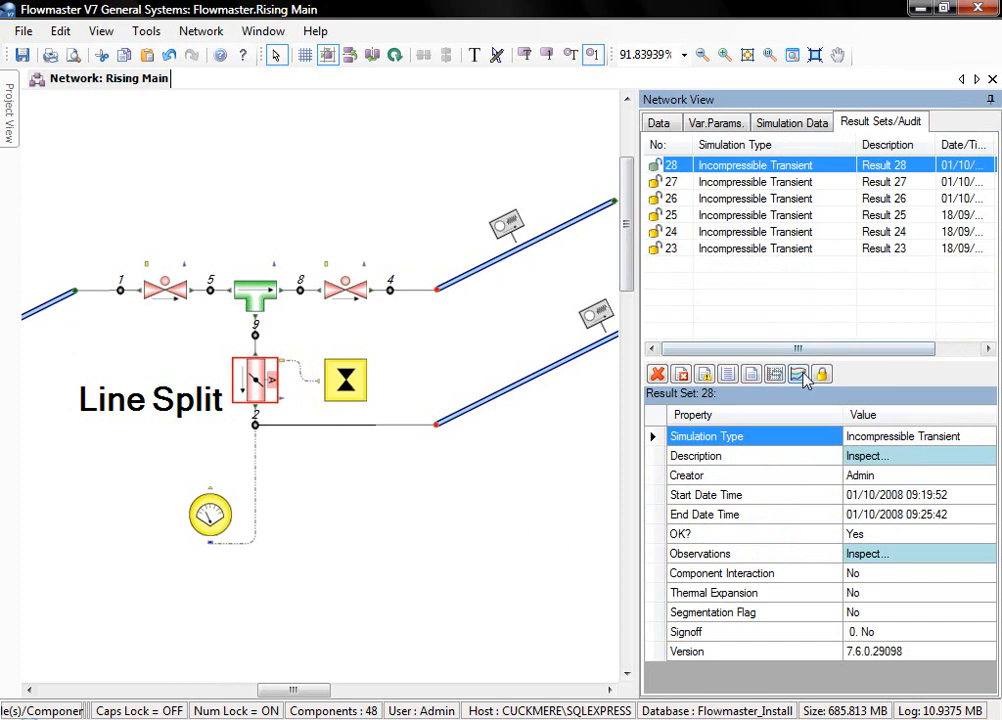
{"action": "left_click", "coordinate": [801, 377]}
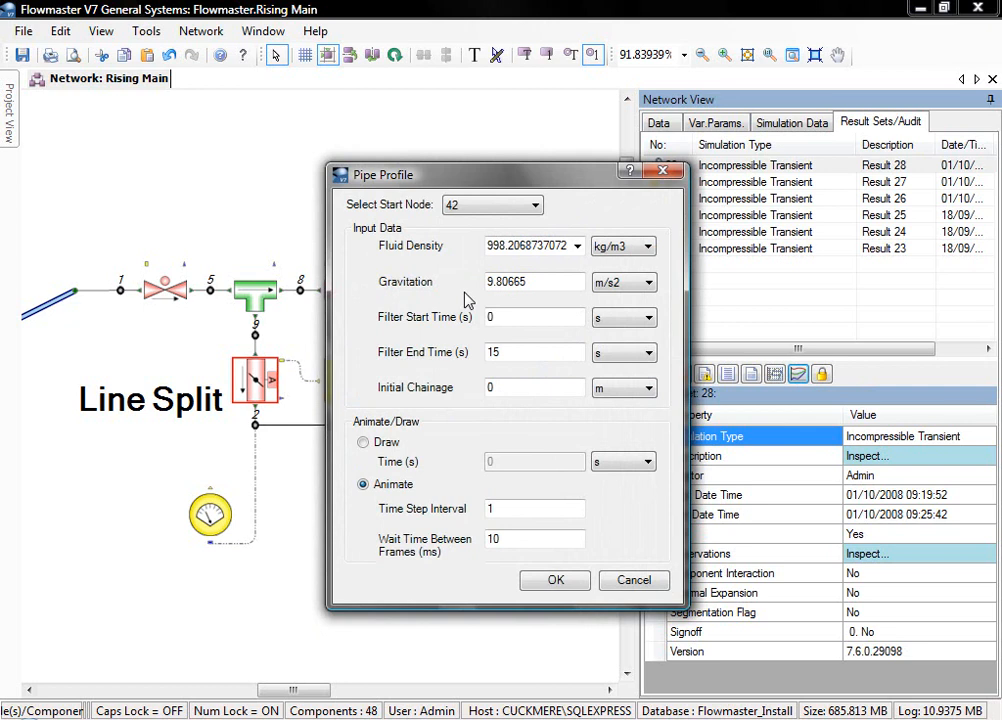
{"action": "left_click", "coordinate": [476, 212]}
{"action": "left_click", "coordinate": [474, 217]}
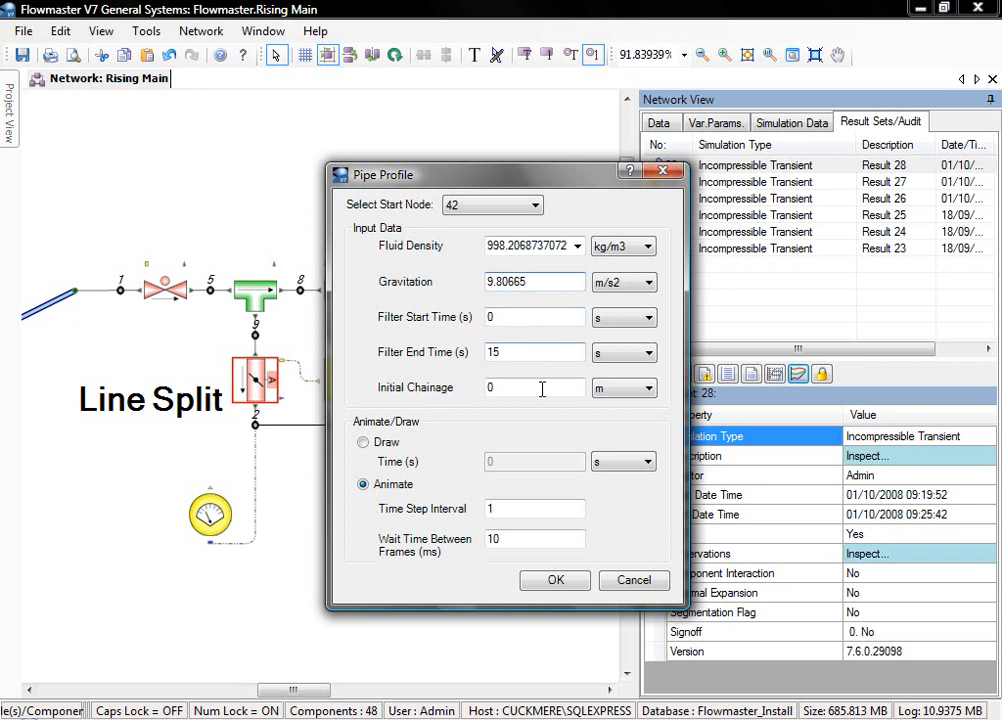
{"action": "left_click", "coordinate": [556, 581]}
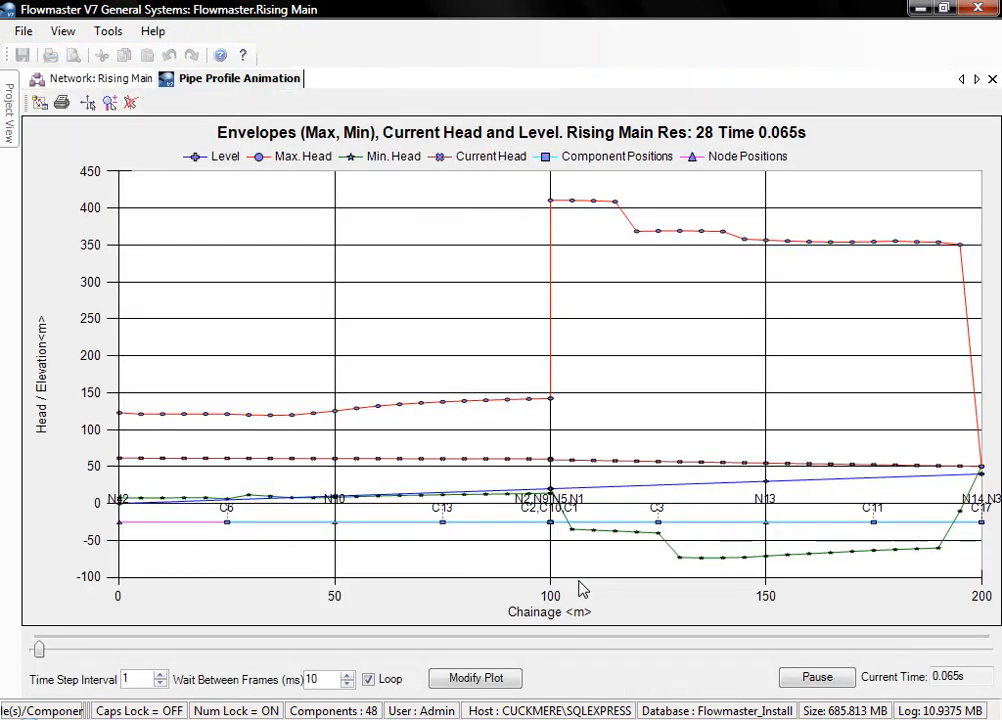
- Pause and resume the pipe profile animation to examine the current head along the line, turn off looping and close it
{"action": "left_click", "coordinate": [795, 688]}
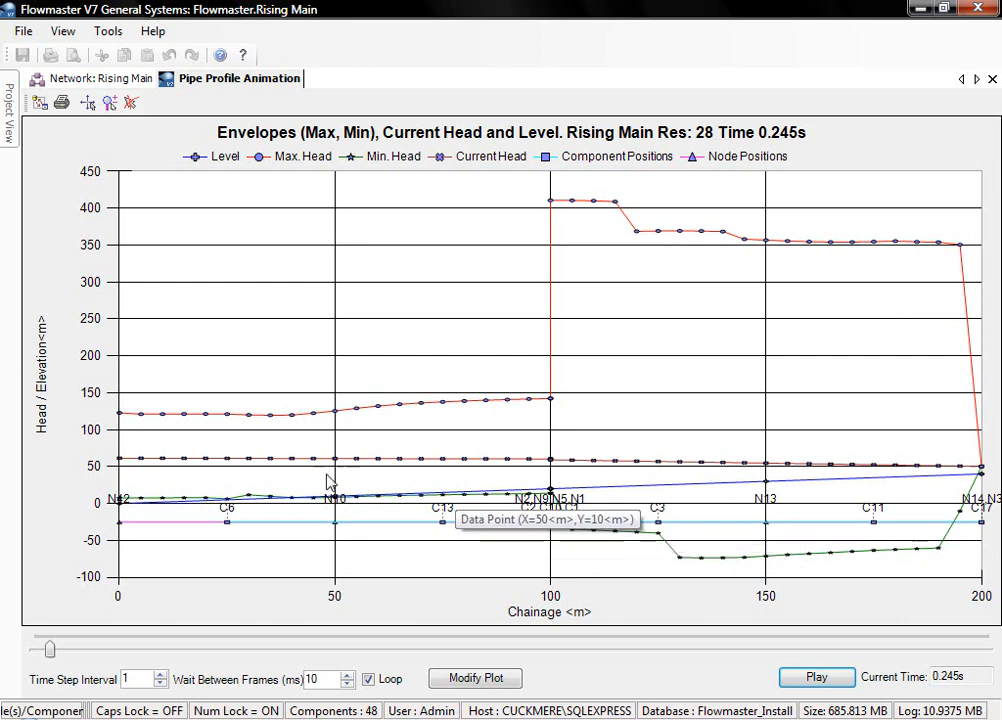
{"action": "left_click", "coordinate": [815, 678]}
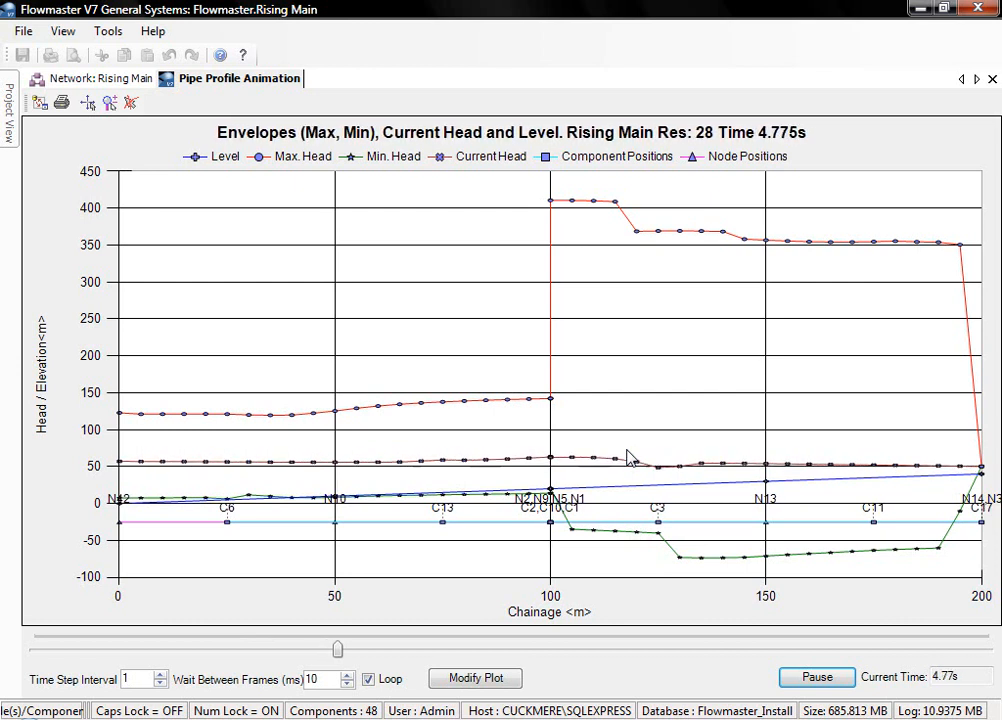
{"action": "mouse_move", "coordinate": [540, 462]}
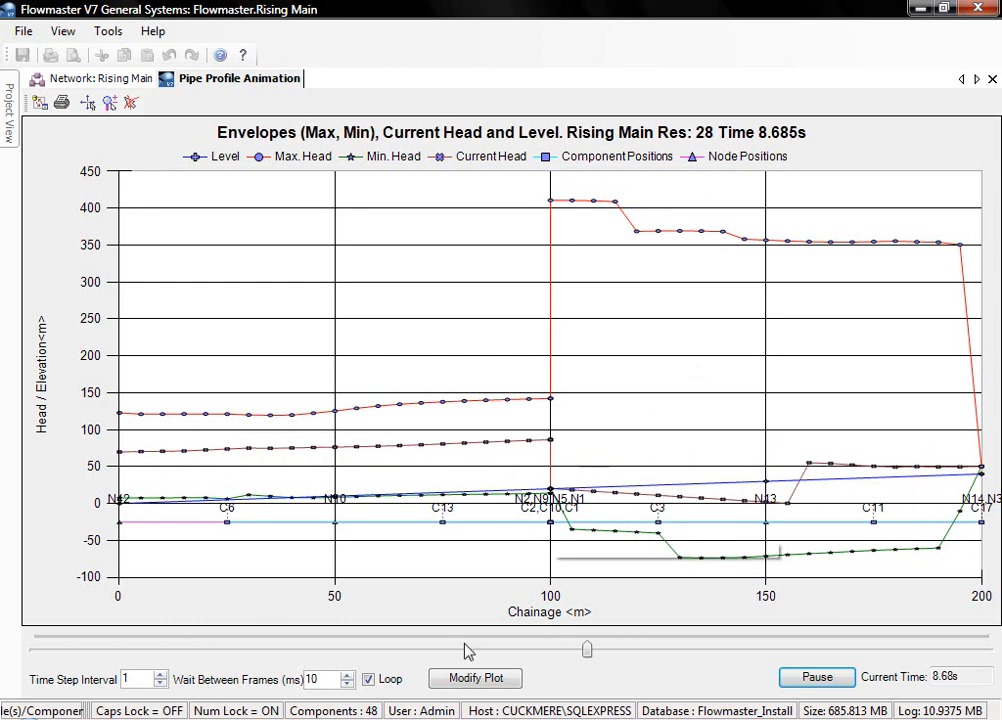
{"action": "left_click", "coordinate": [369, 681]}
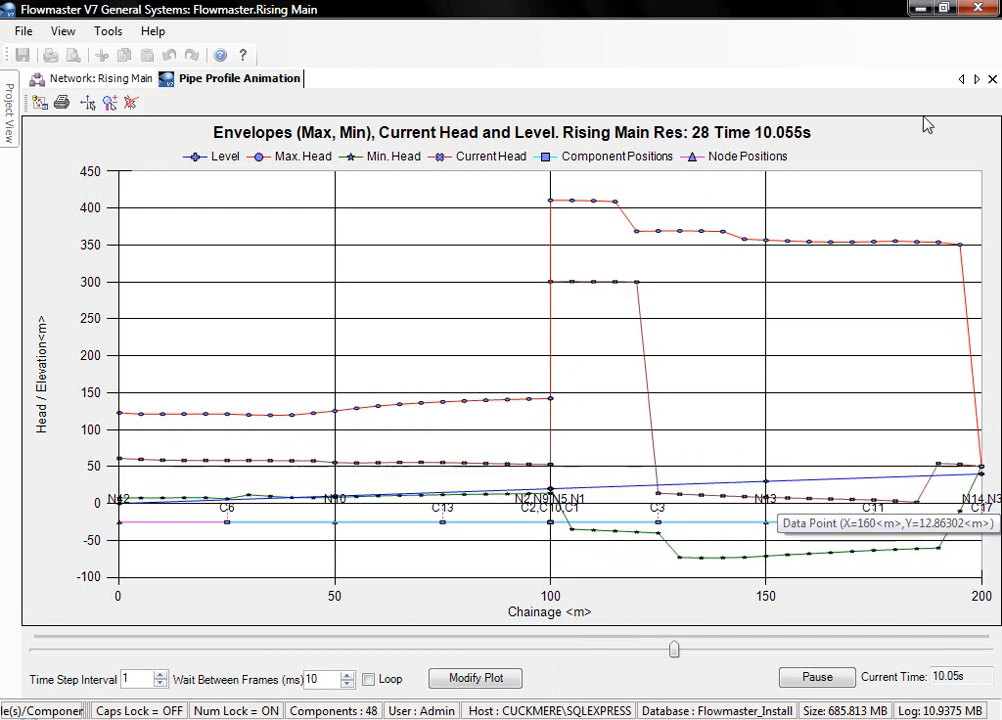
{"action": "left_click", "coordinate": [991, 79]}
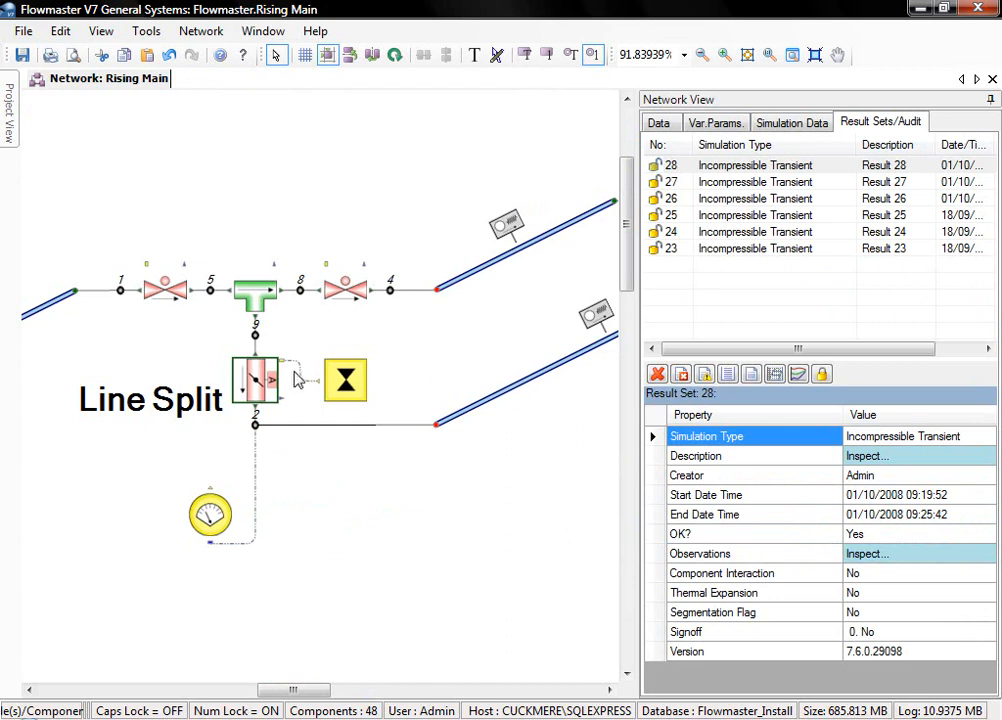
- Draw a static pipe profile for result set 28 at a time of 9.5 s
{"action": "left_click", "coordinate": [798, 373]}
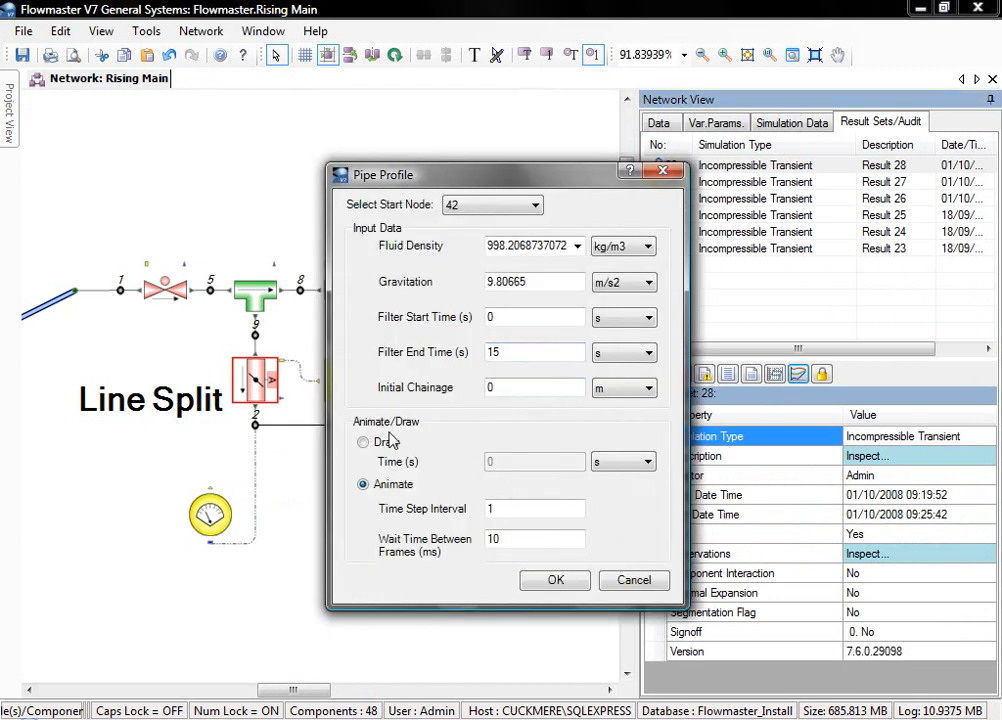
{"action": "left_click", "coordinate": [388, 445]}
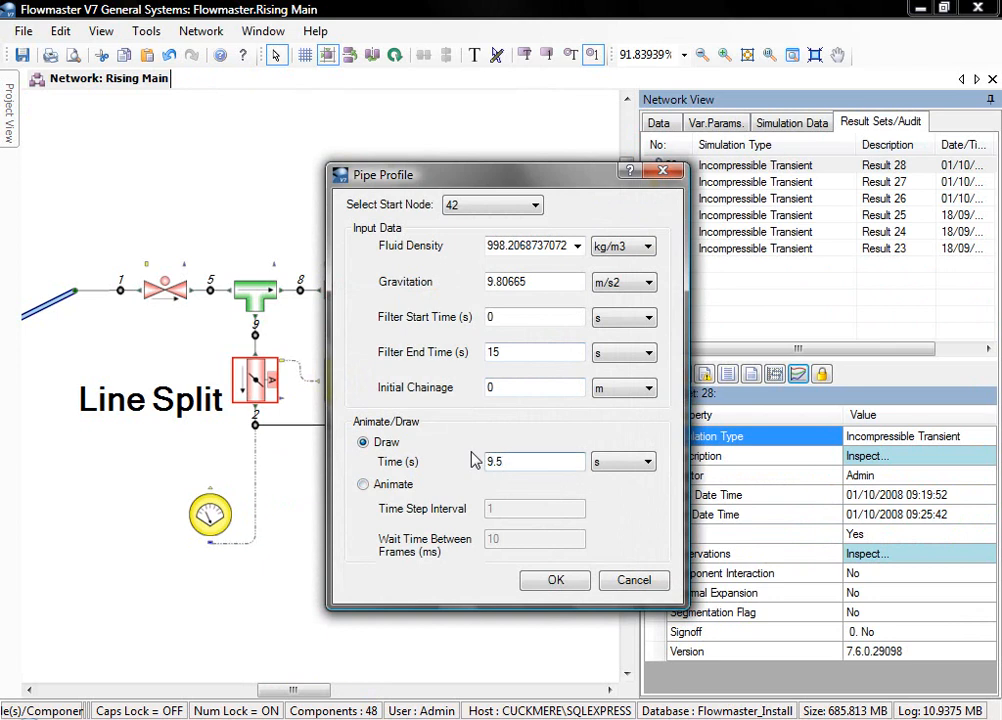
{"action": "left_click", "coordinate": [537, 580]}
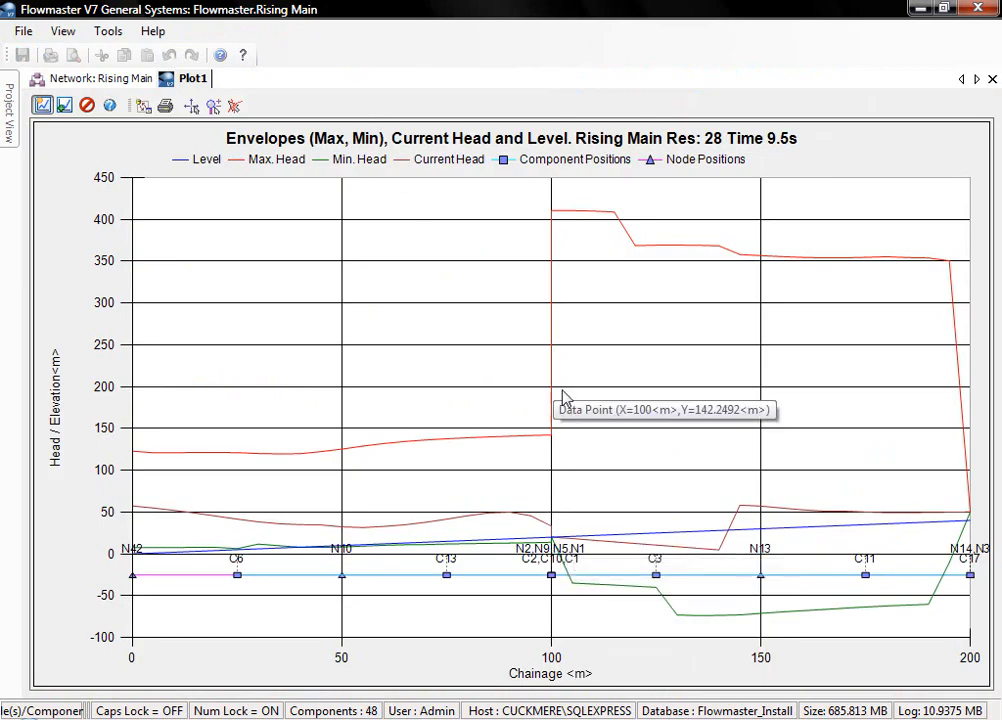
- Open the image export options for the pipe profile plot
{"action": "left_click", "coordinate": [143, 106]}
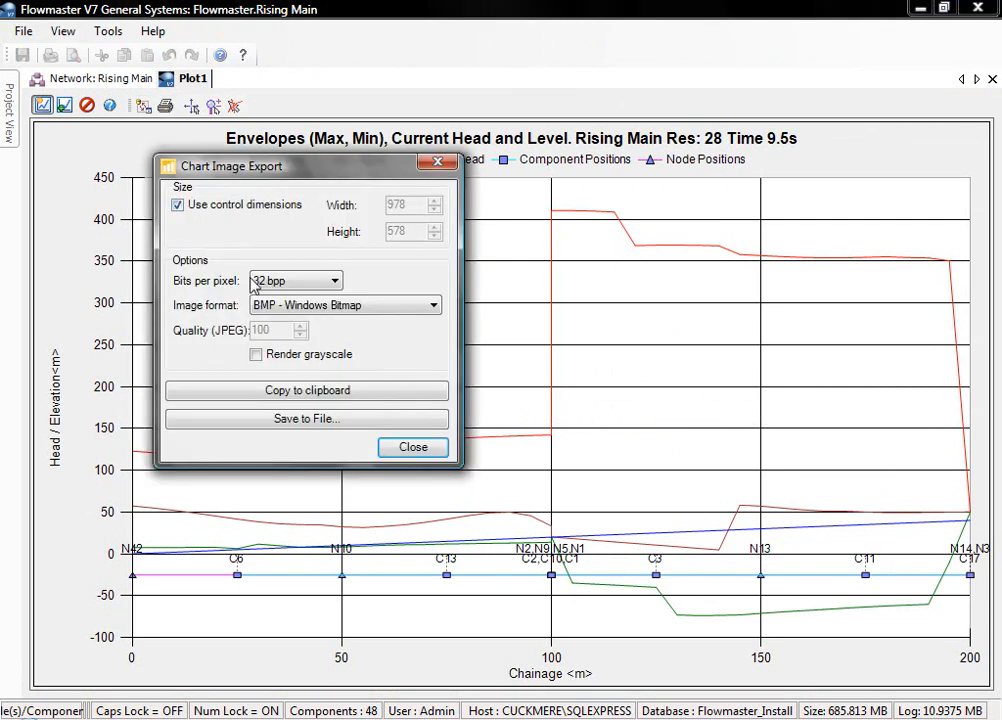